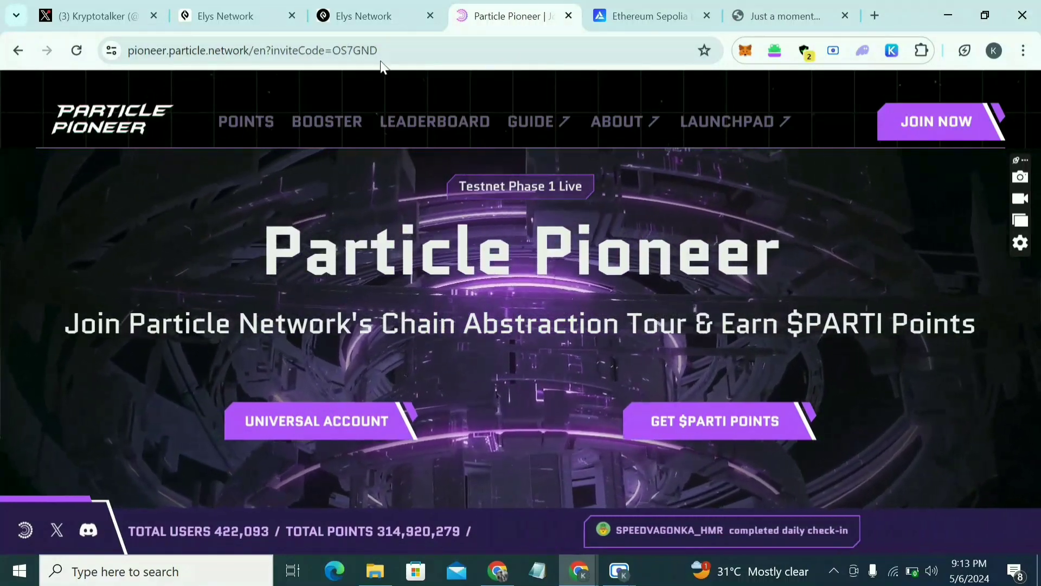
- Open the $PARTI points page and start connecting a wallet to earn points
{"action": "scroll", "coordinate": [625, 338], "scroll_direction": "down", "scroll_amount": 3}
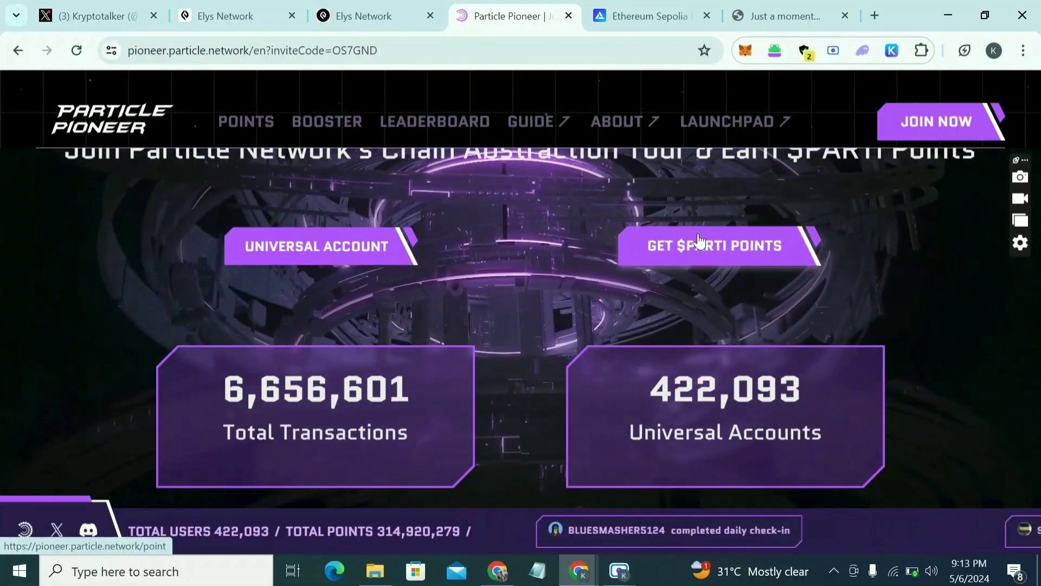
{"action": "left_click", "coordinate": [699, 243]}
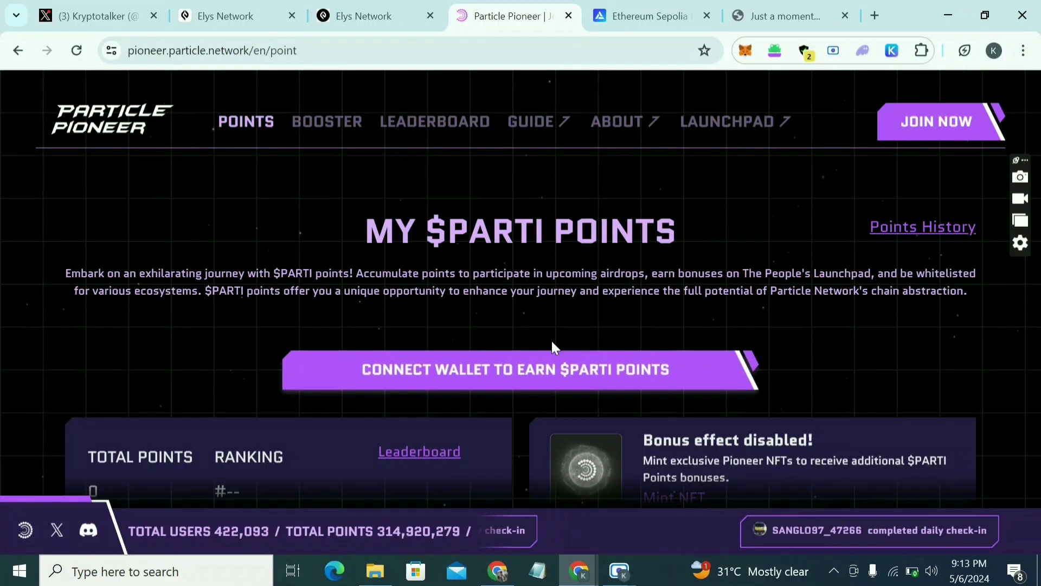
{"action": "left_click", "coordinate": [564, 376]}
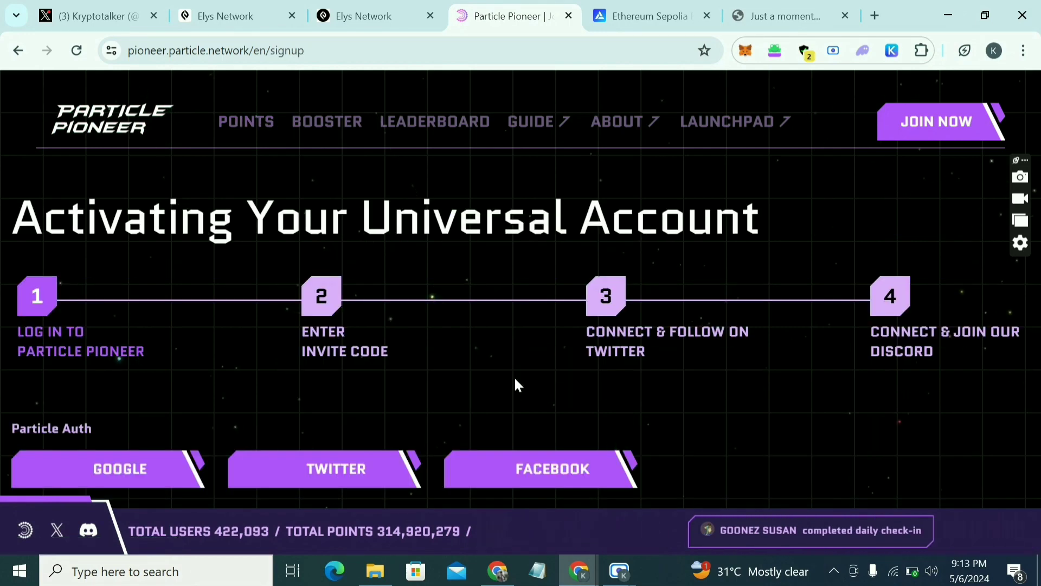
- Log in to Particle Pioneer with MetaMask, approving the site connection and signing the signature request
{"action": "scroll", "coordinate": [516, 379], "scroll_direction": "down", "scroll_amount": 4}
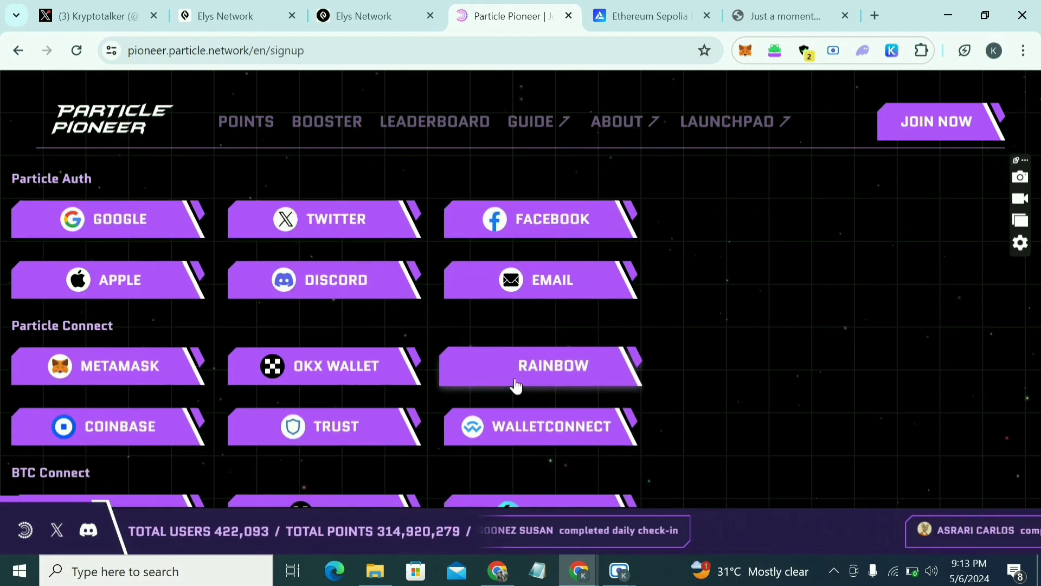
{"action": "left_click", "coordinate": [129, 367]}
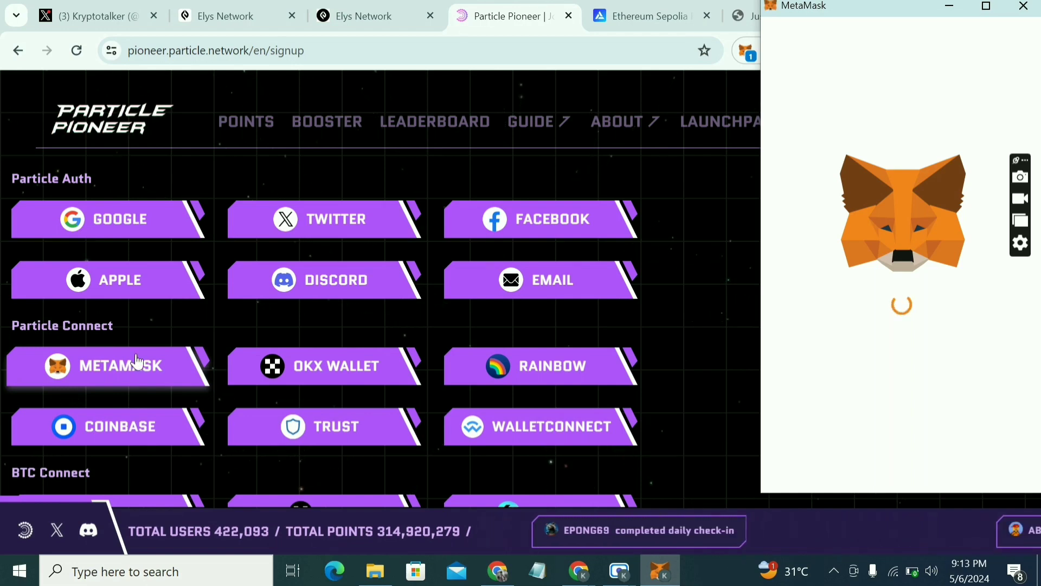
{"action": "left_click", "coordinate": [949, 475]}
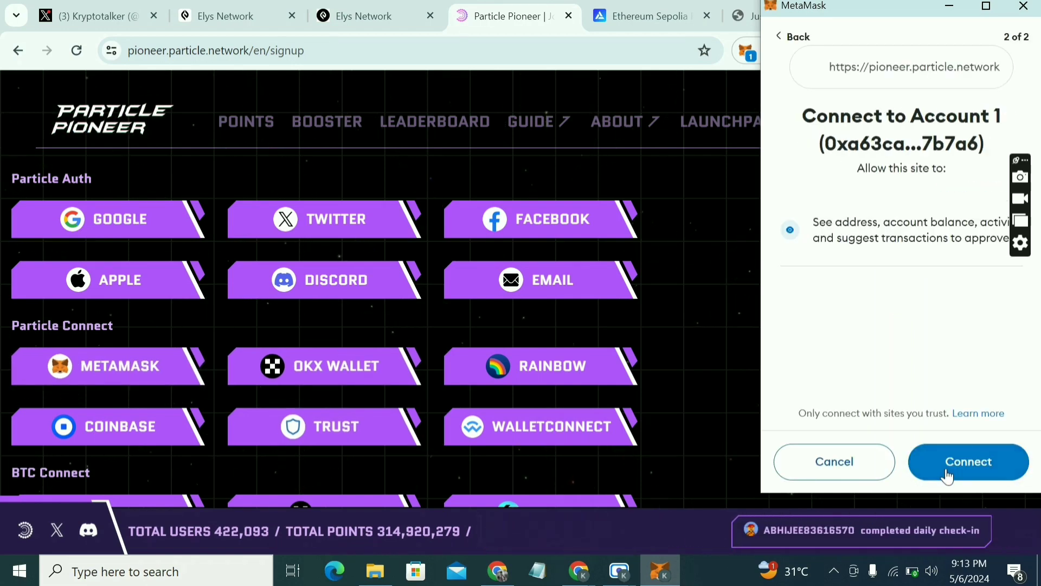
{"action": "left_click", "coordinate": [948, 475]}
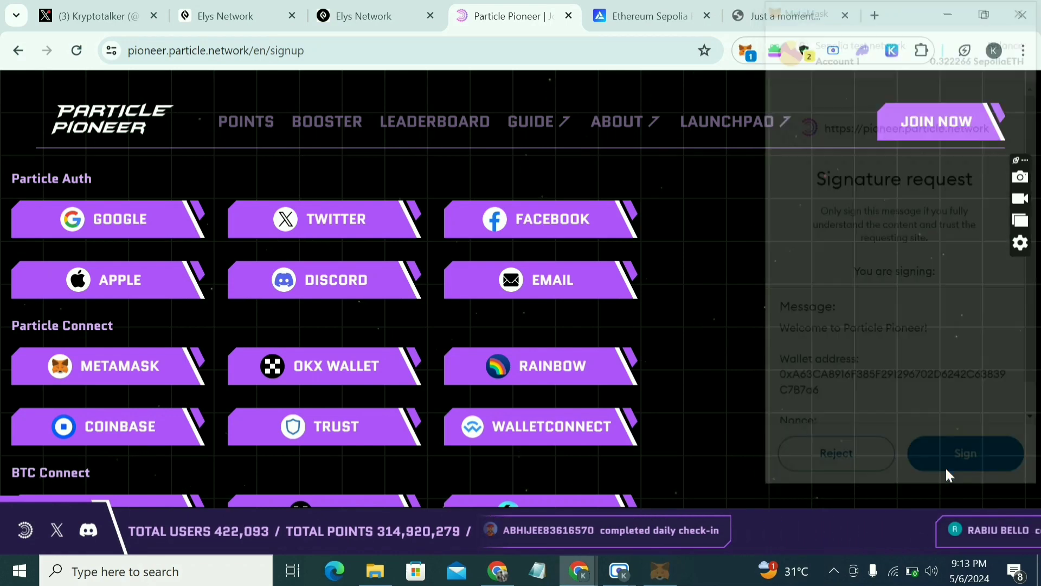
{"action": "left_click", "coordinate": [947, 468]}
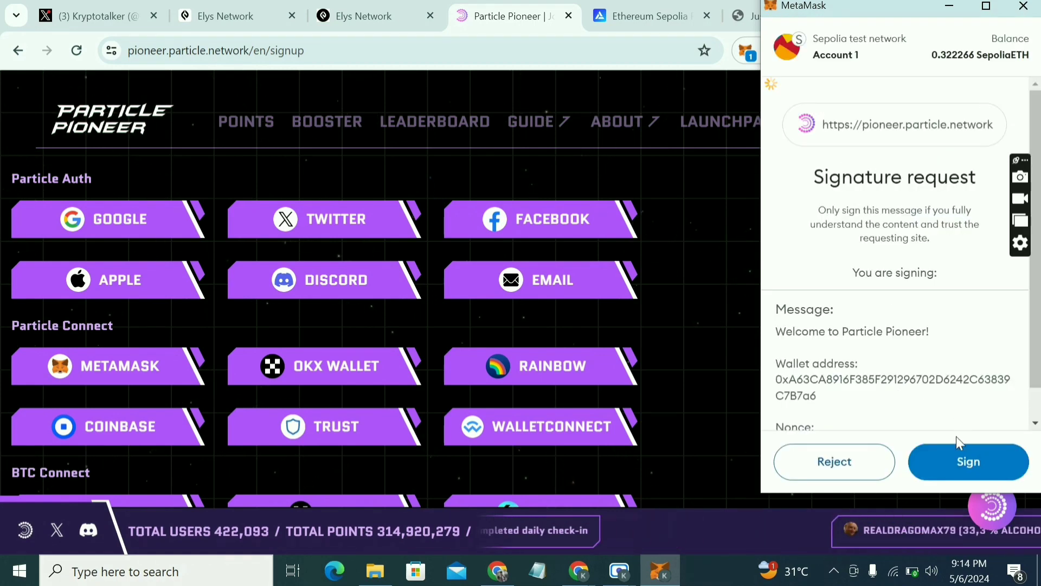
{"action": "left_click", "coordinate": [953, 456]}
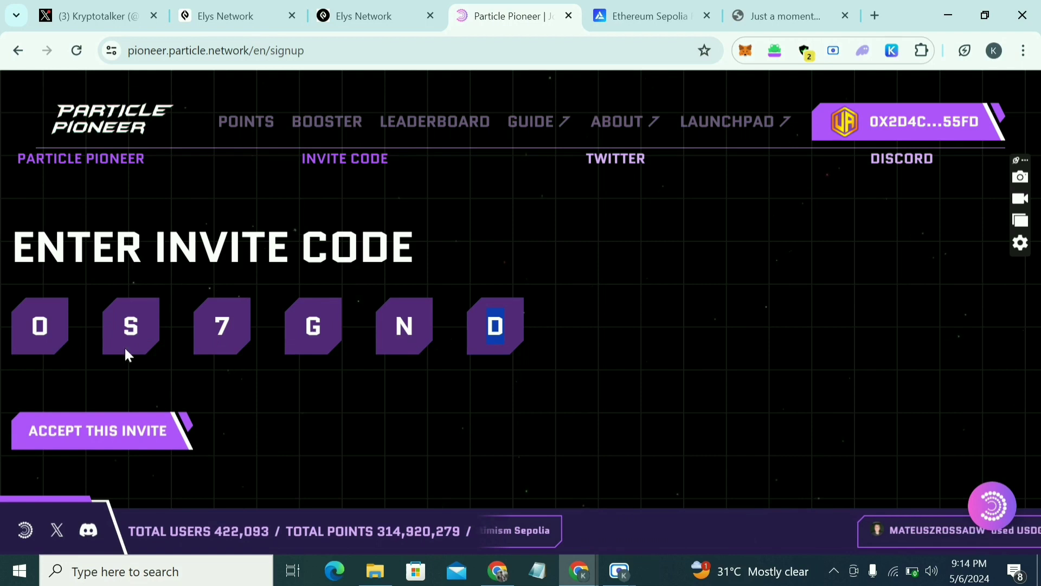
- Accept the prefilled invite and authorize ParticlePioneer to access the X account
{"action": "left_click", "coordinate": [107, 439]}
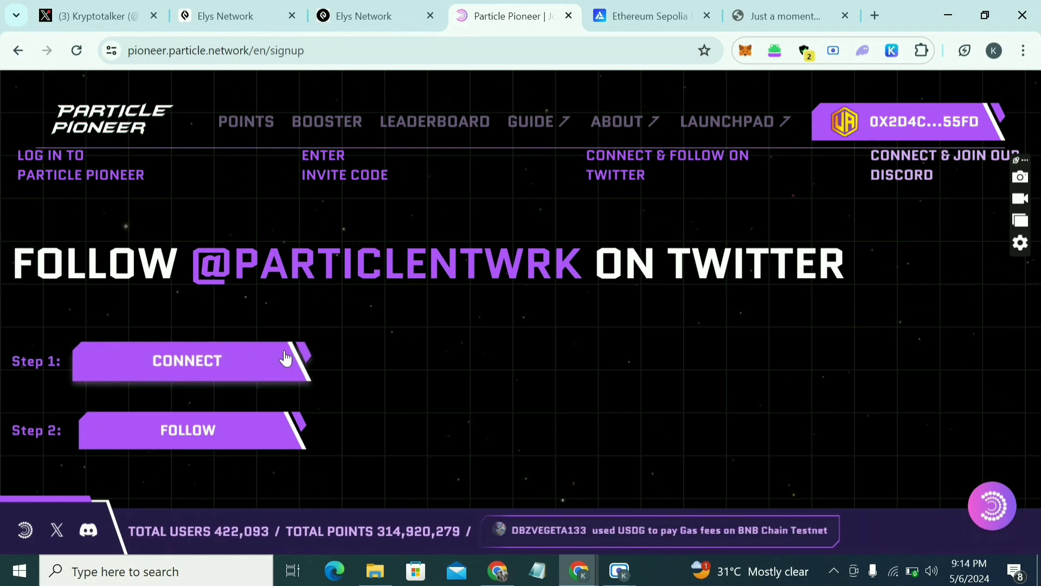
{"action": "left_click", "coordinate": [210, 362]}
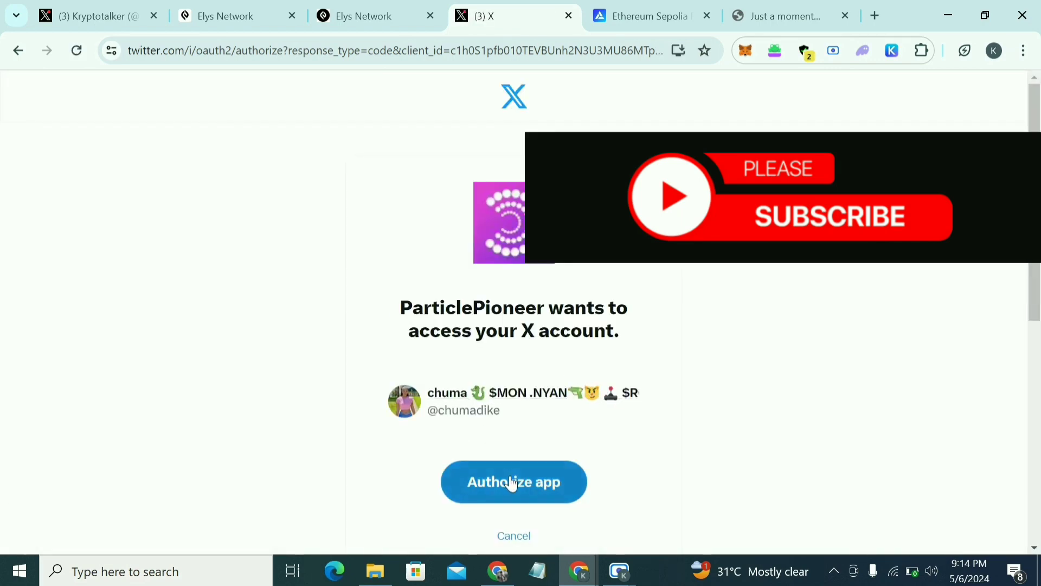
{"action": "left_click", "coordinate": [512, 484]}
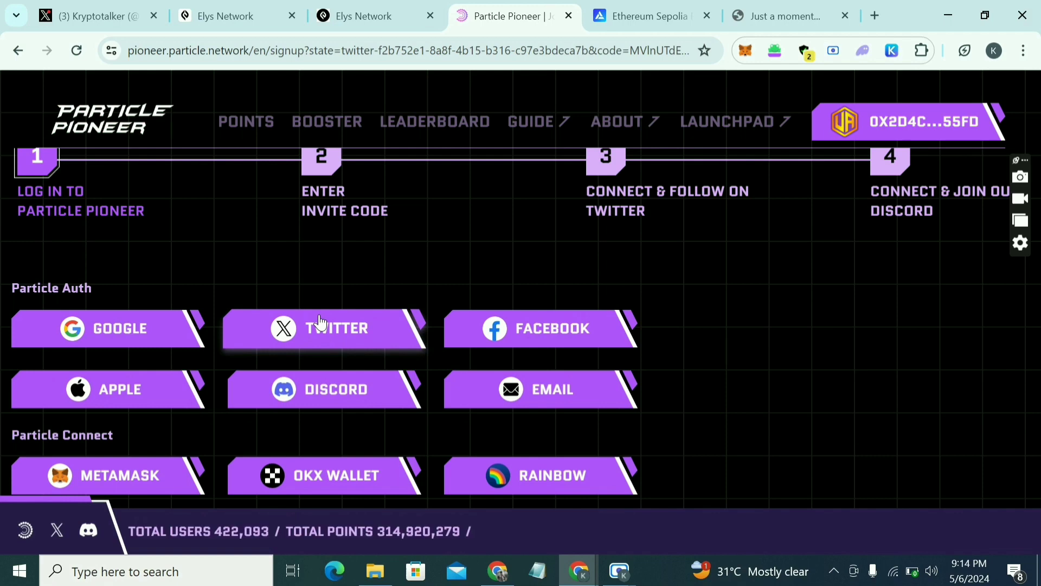
- Complete the Cloudflare human verification and retry connecting the X account
{"action": "scroll", "coordinate": [399, 325], "scroll_direction": "down", "scroll_amount": 1}
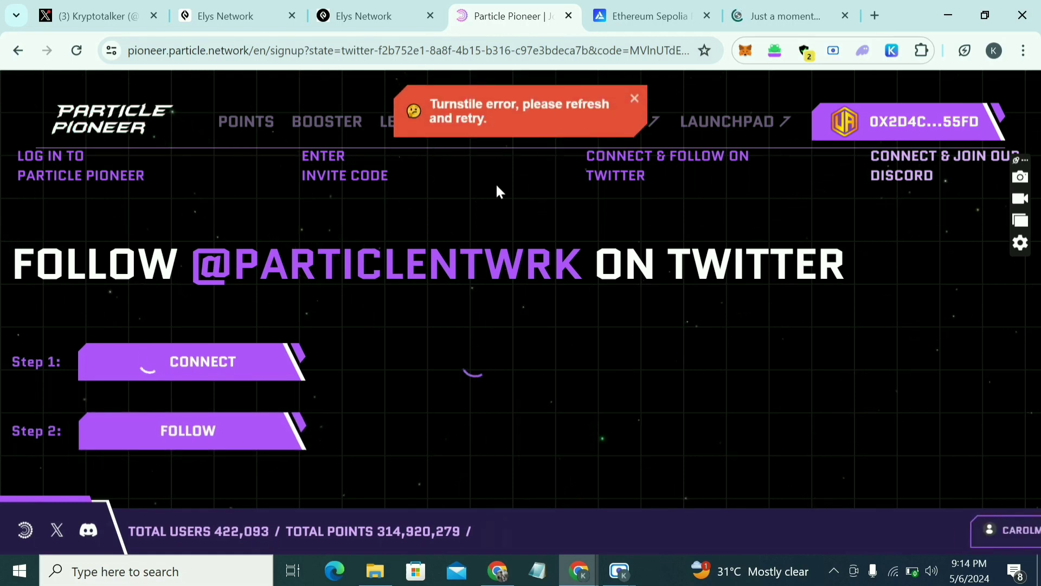
{"action": "left_click", "coordinate": [250, 439]}
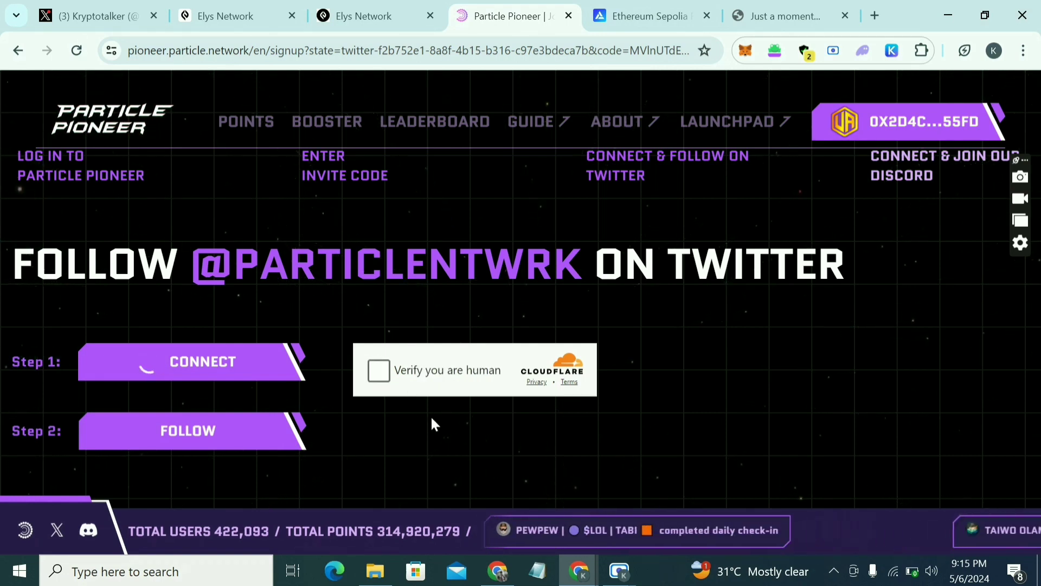
{"action": "left_click", "coordinate": [380, 371]}
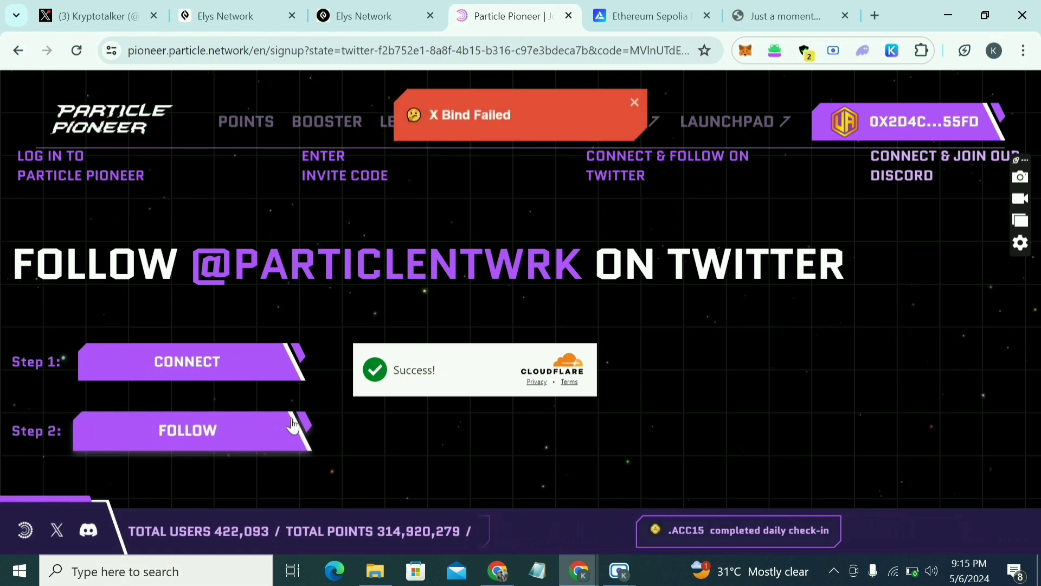
{"action": "left_click", "coordinate": [268, 370]}
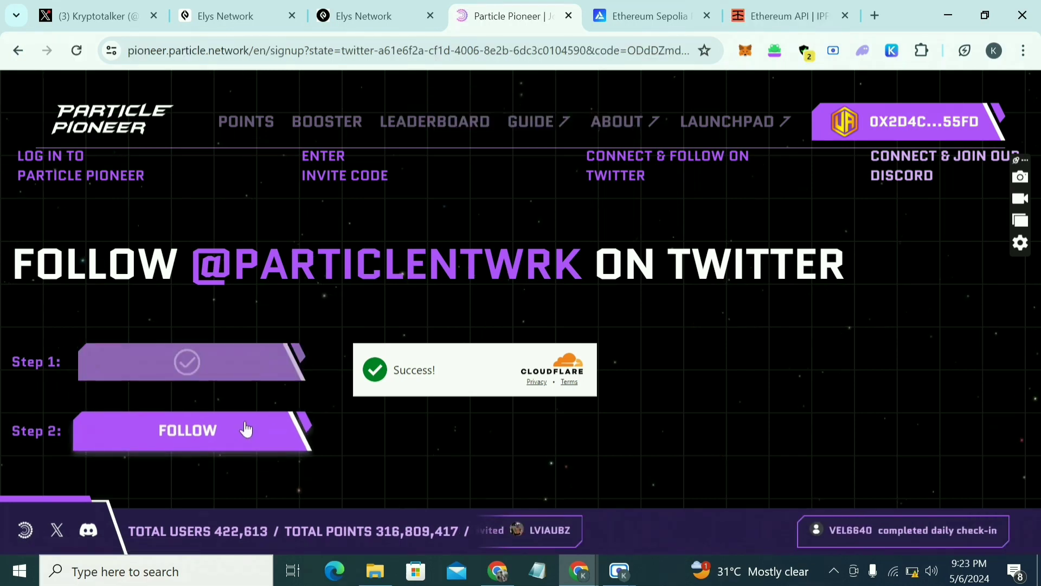
- Follow Particle Network on X and return to the Particle Pioneer sign-up page
{"action": "left_click", "coordinate": [237, 426]}
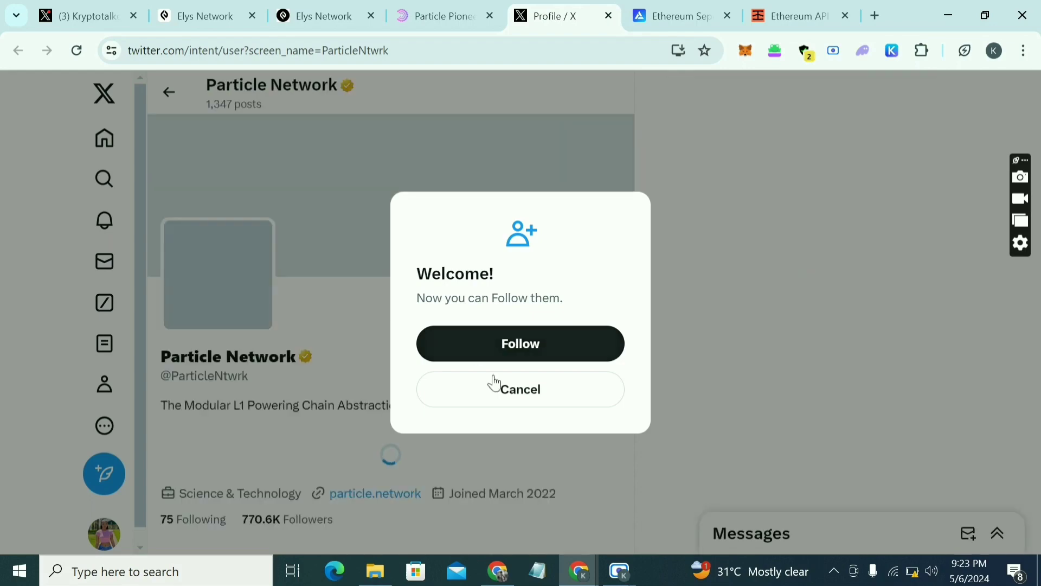
{"action": "left_click", "coordinate": [500, 354]}
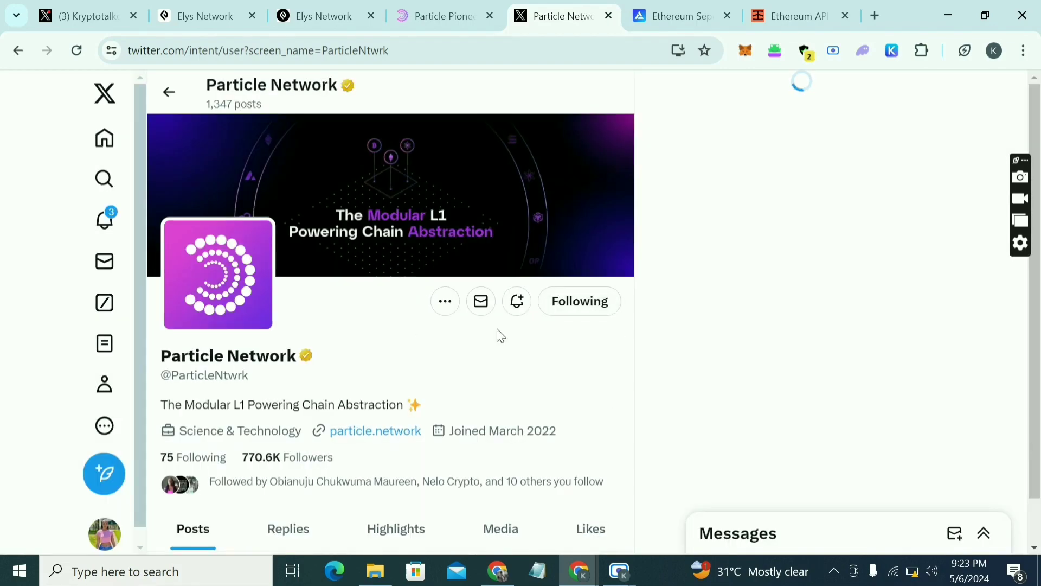
{"action": "left_click", "coordinate": [452, 14]}
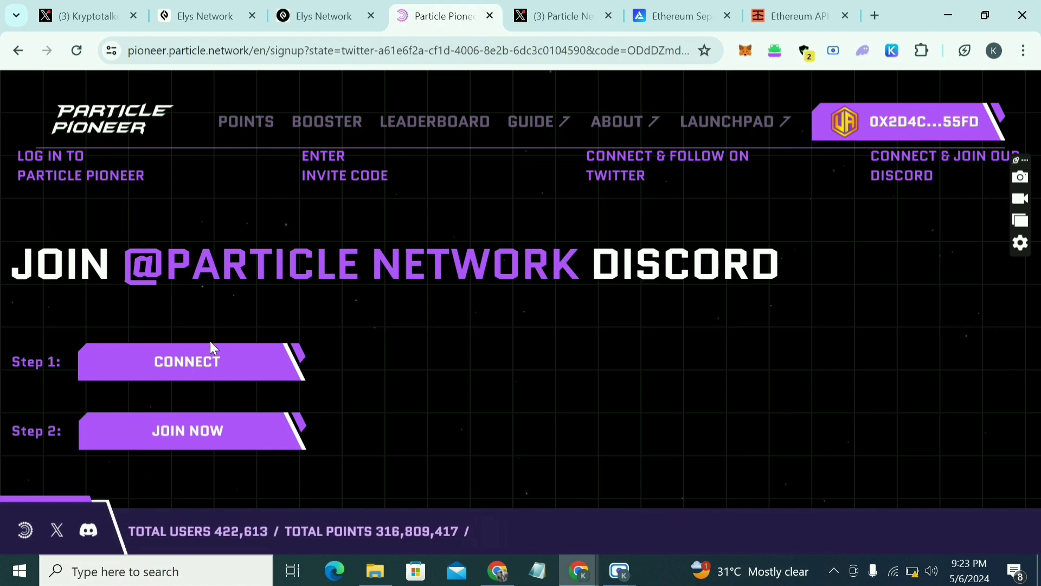
- Connect the Discord account by authorizing access and completing the human verification, dismissing the low-battery notice
{"action": "left_click", "coordinate": [211, 358]}
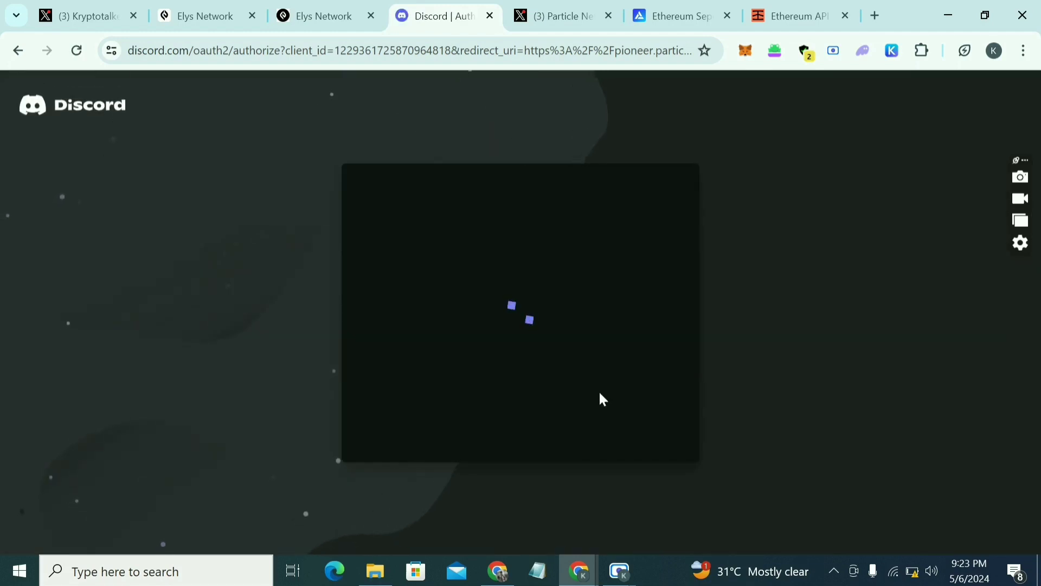
{"action": "left_click", "coordinate": [644, 516]}
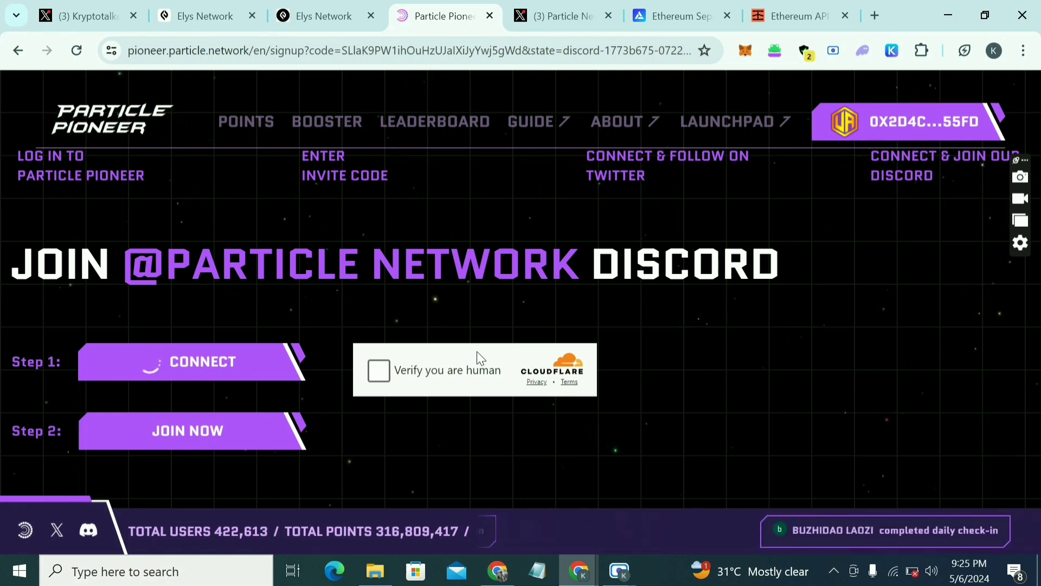
{"action": "left_click", "coordinate": [388, 373]}
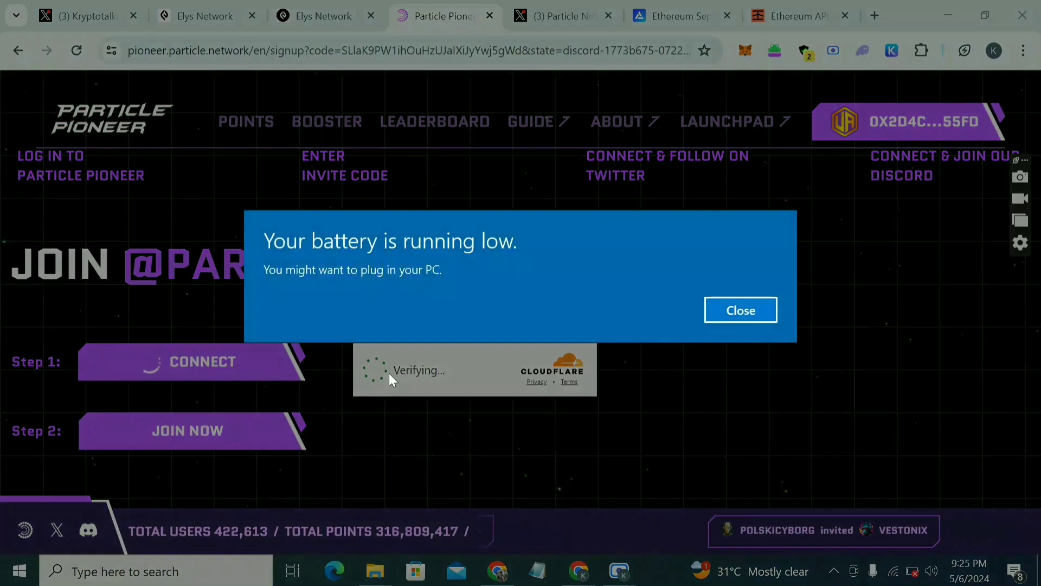
{"action": "left_click", "coordinate": [739, 308]}
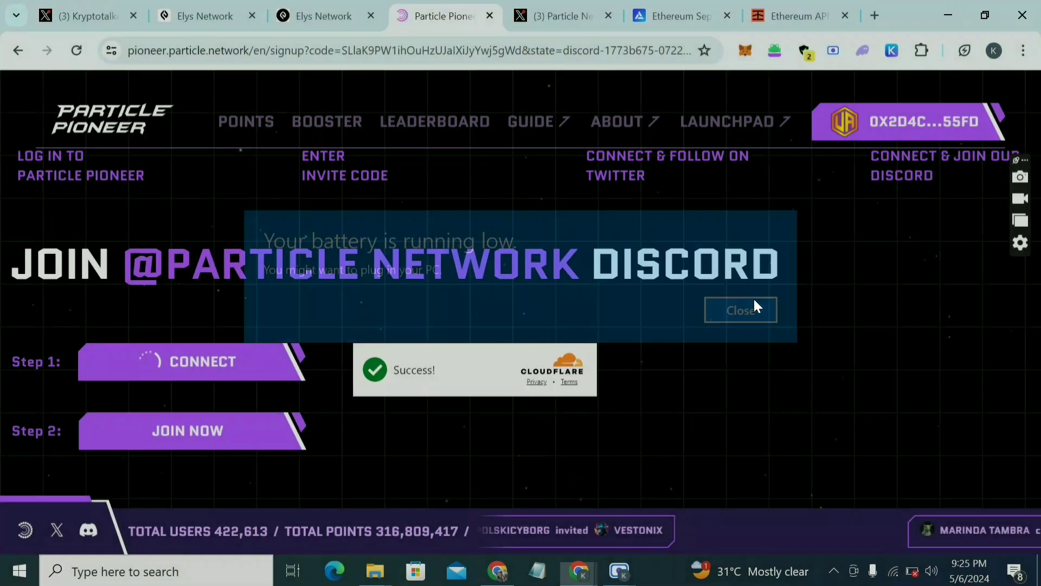
- Open the Particle Network Discord invite from the sign-up page and accept it
{"action": "left_click", "coordinate": [255, 445]}
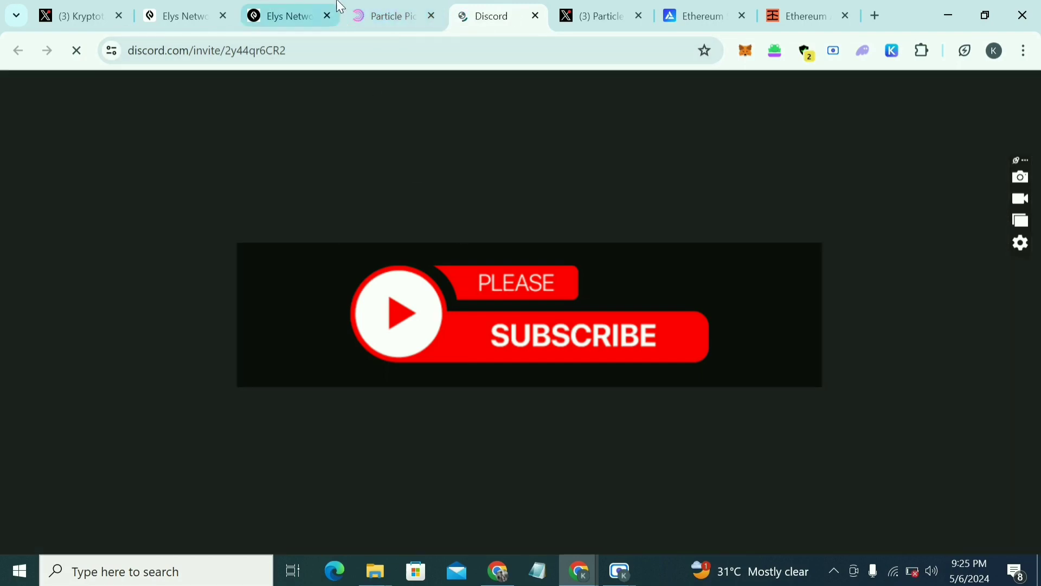
{"action": "left_click", "coordinate": [378, 14]}
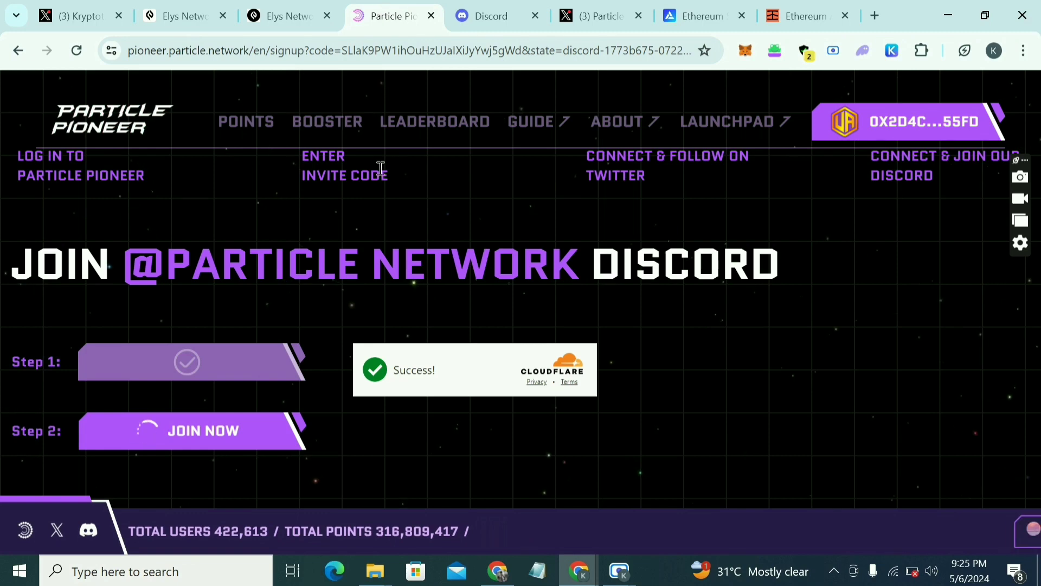
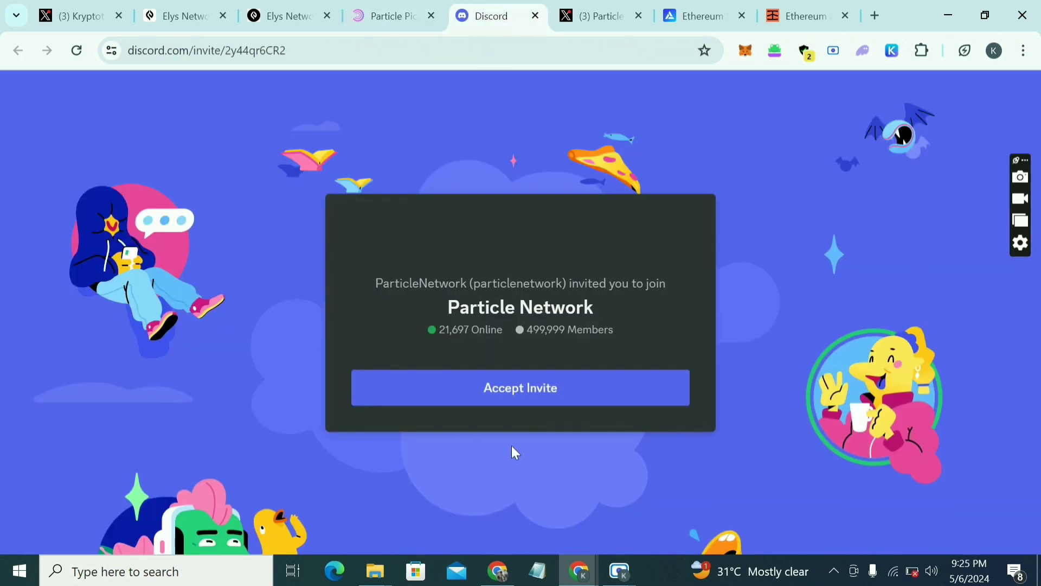
{"action": "left_click", "coordinate": [530, 388]}
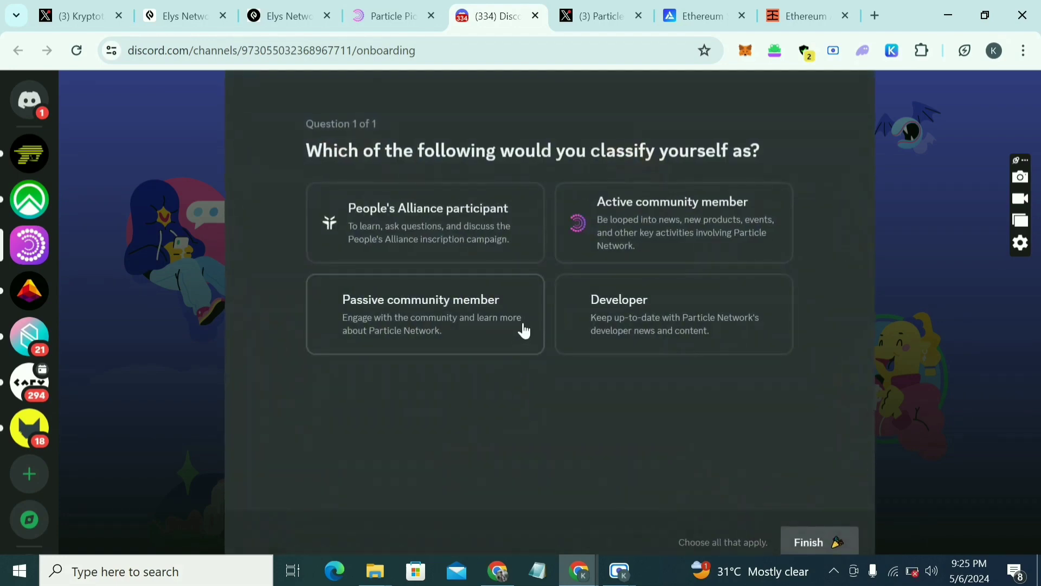
- Complete the Discord server onboarding as a People's Alliance participant and agree to the server rules
{"action": "left_click", "coordinate": [456, 239]}
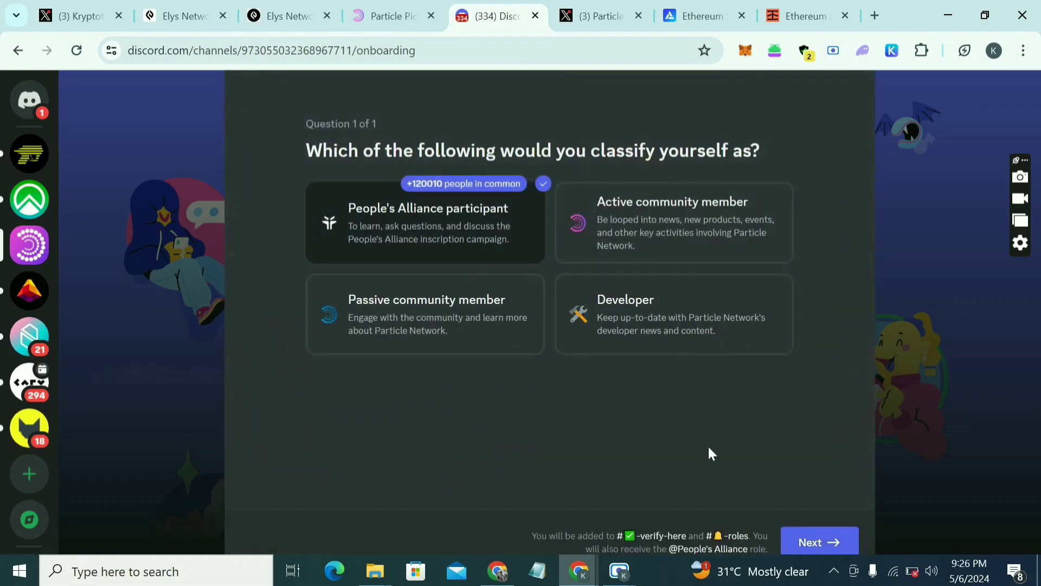
{"action": "left_click", "coordinate": [811, 541]}
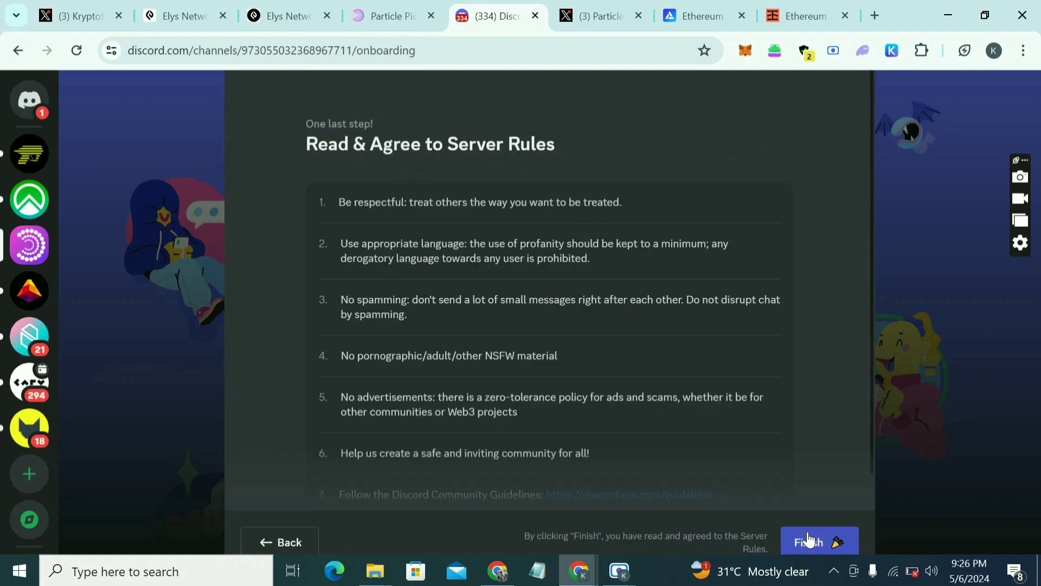
{"action": "scroll", "coordinate": [666, 427], "scroll_direction": "down", "scroll_amount": 1}
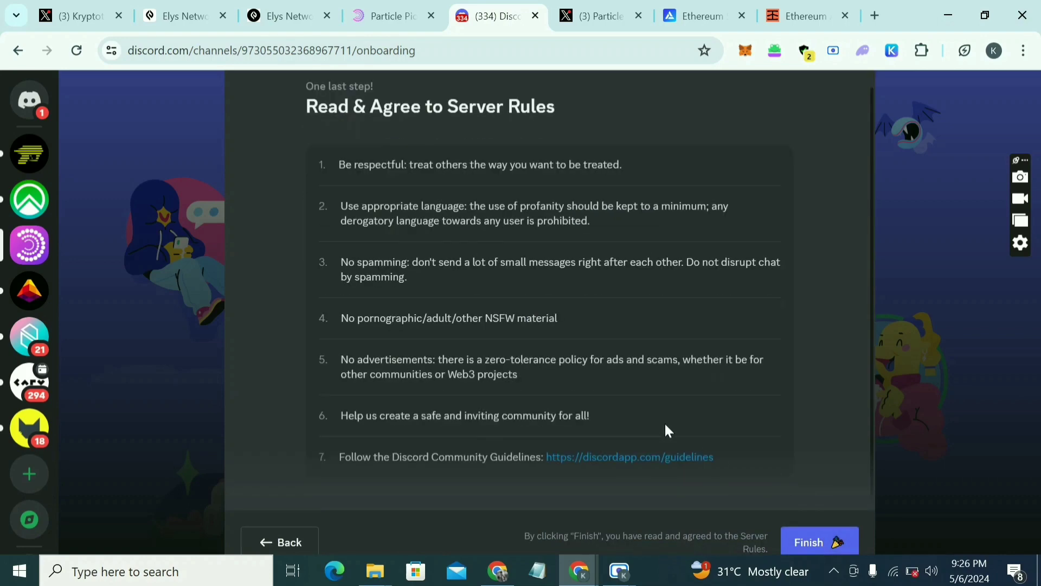
{"action": "left_click", "coordinate": [833, 543]}
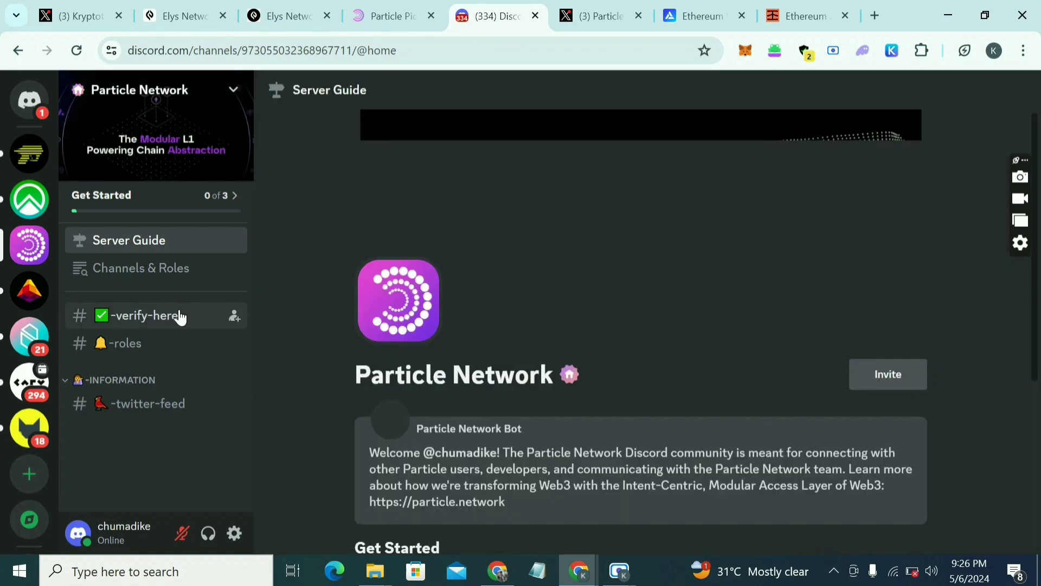
- Verify membership by reacting to the bot message in the verify-here channel
{"action": "left_click", "coordinate": [181, 318]}
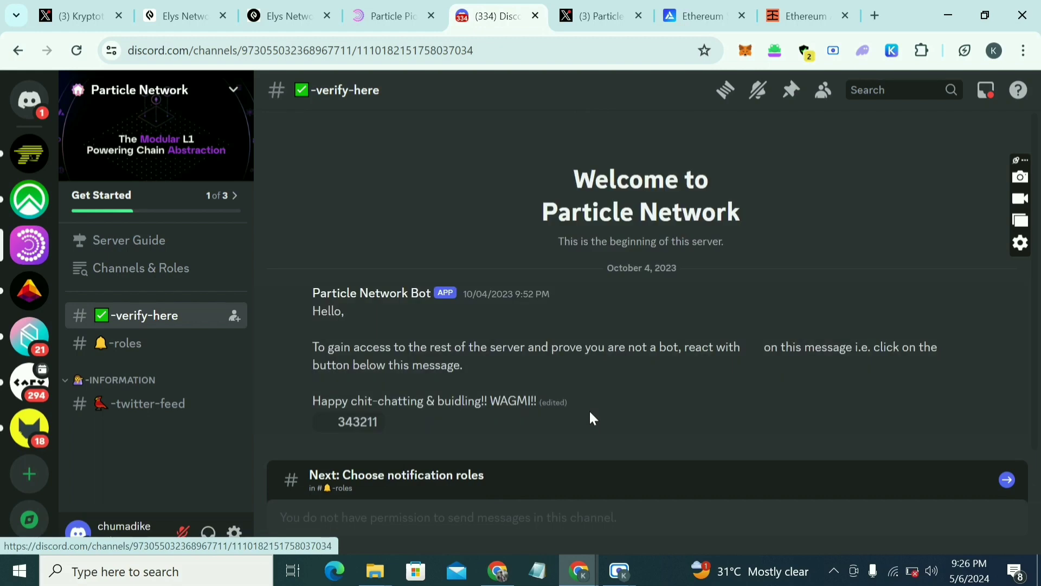
{"action": "left_click", "coordinate": [365, 432]}
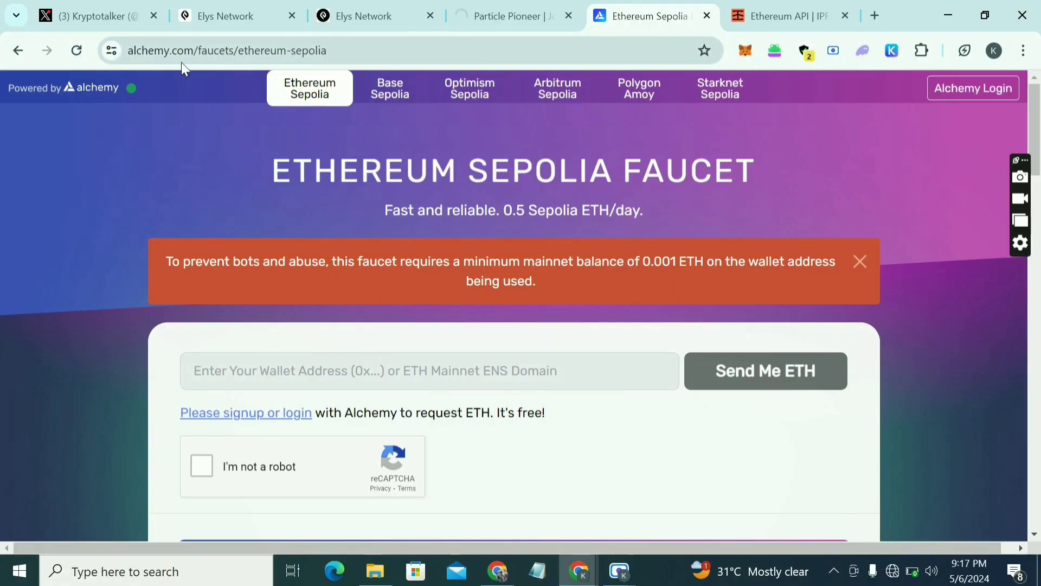
- Review the balance requirement and request form on Alchemy's Ethereum Sepolia faucet page
{"action": "scroll", "coordinate": [383, 242], "scroll_direction": "down", "scroll_amount": 3}
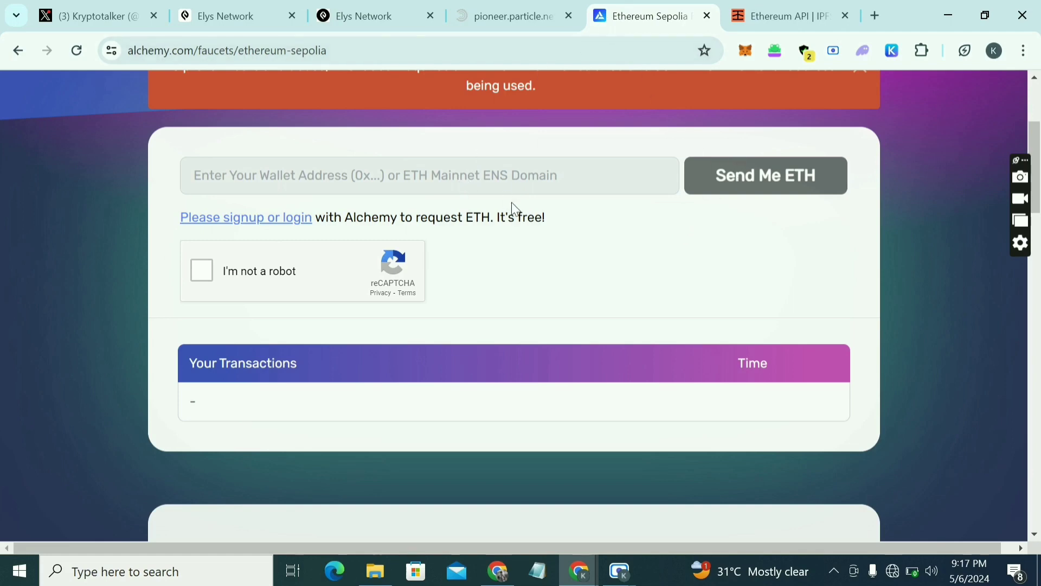
{"action": "scroll", "coordinate": [508, 209], "scroll_direction": "up", "scroll_amount": 1}
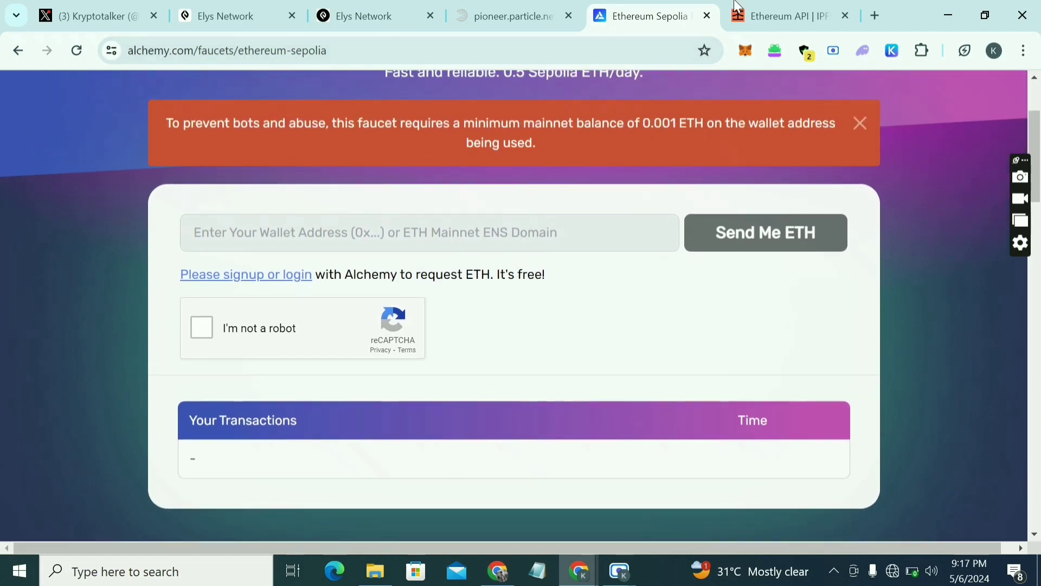
- Check the MetaMask account's balance with the Sepolia test network selected
{"action": "left_click", "coordinate": [747, 50]}
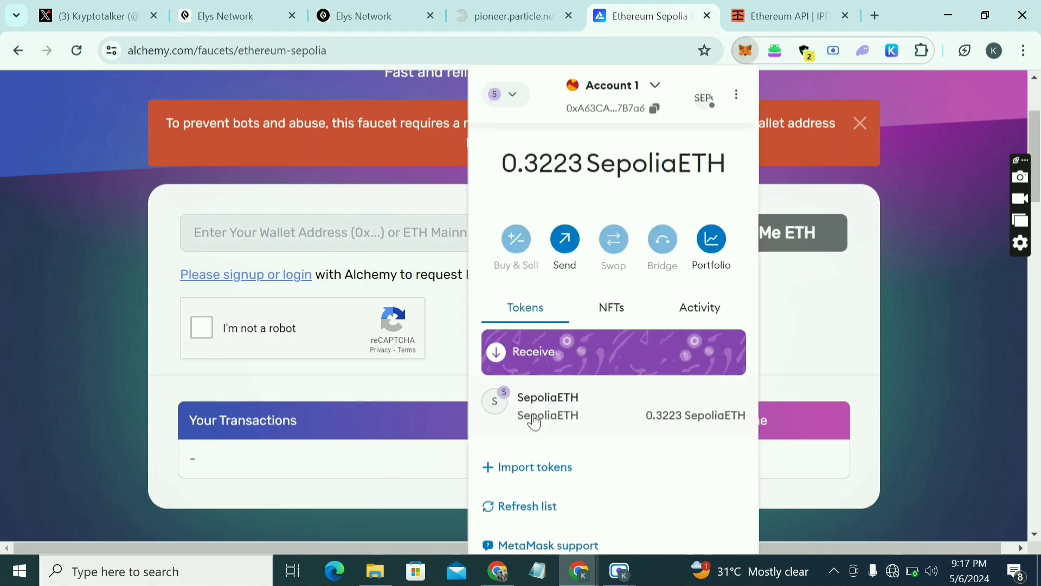
{"action": "left_click", "coordinate": [507, 93]}
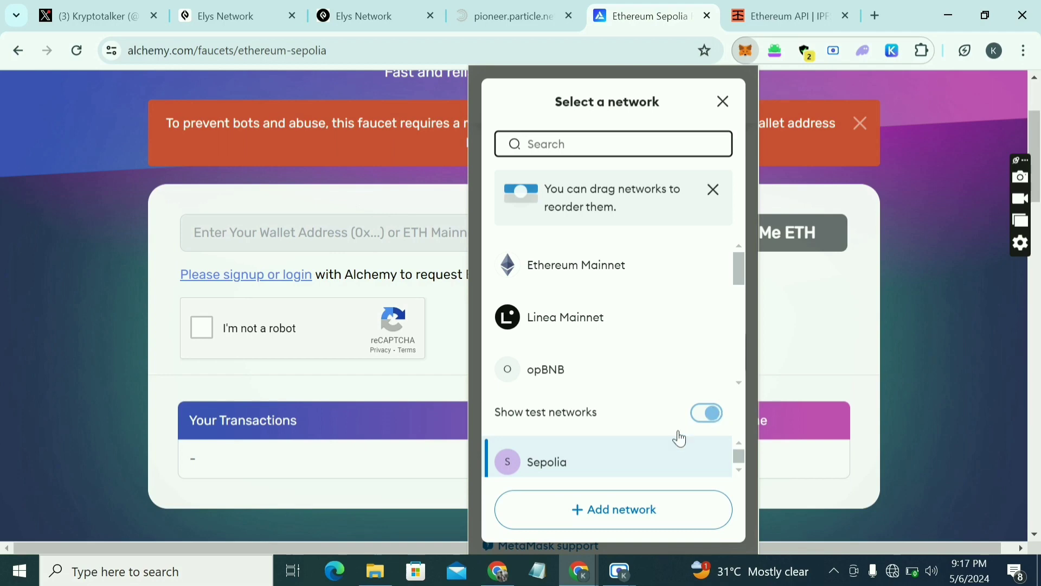
{"action": "left_click", "coordinate": [576, 465]}
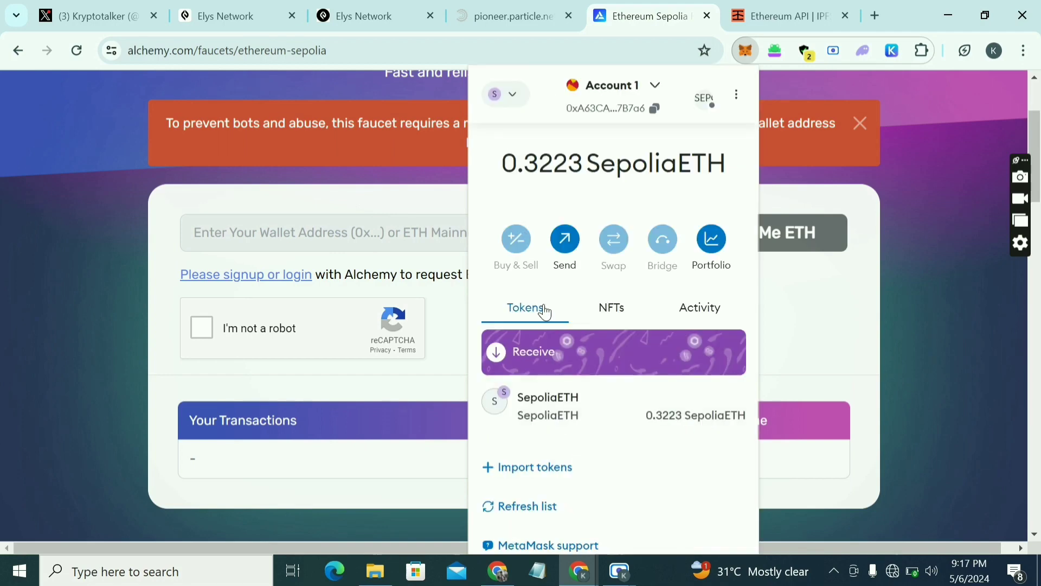
{"action": "left_click", "coordinate": [431, 175]}
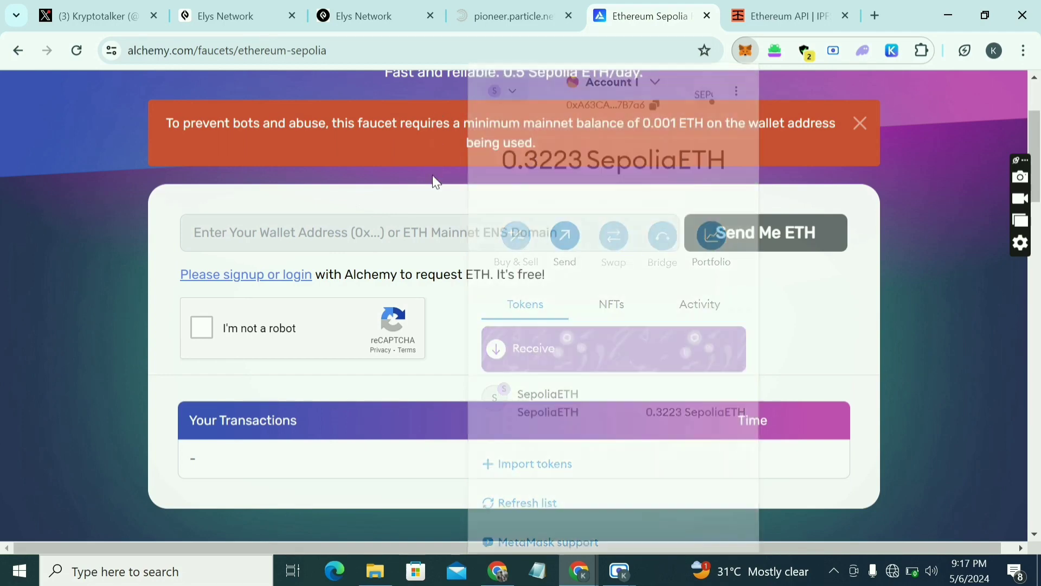
- Review the wallet address form on Infura's Ethereum Sepolia faucet page
{"action": "left_click", "coordinate": [783, 7]}
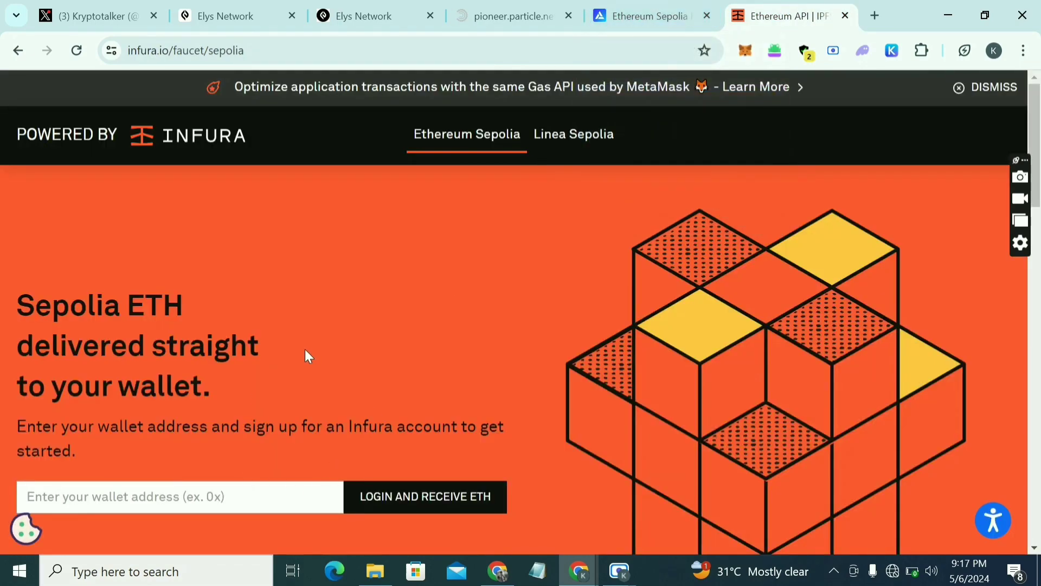
{"action": "scroll", "coordinate": [305, 349], "scroll_direction": "down", "scroll_amount": 3}
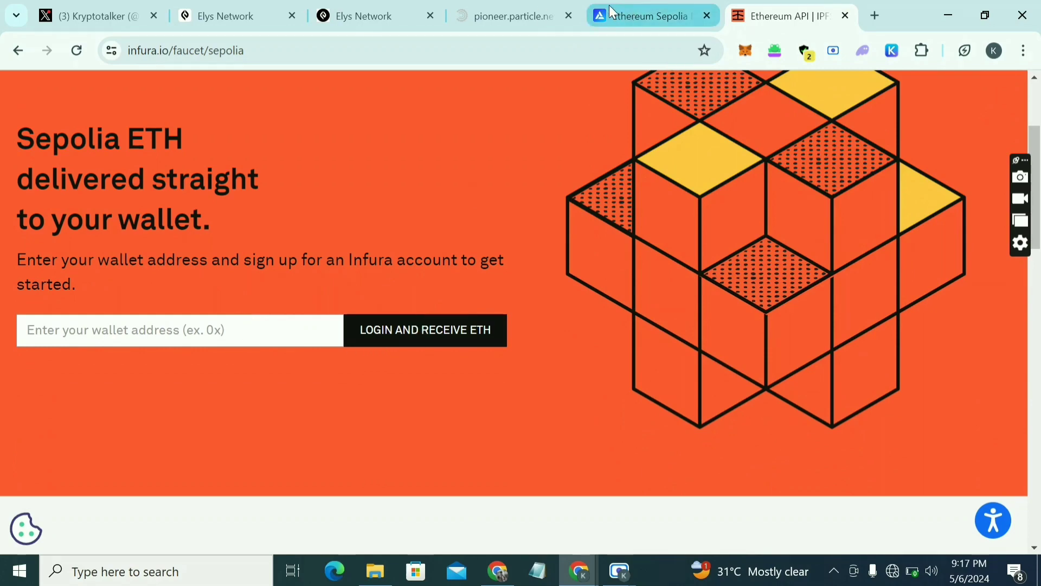
- Return to the Particle Pioneer site, reload it, then activate and launch the universal account
{"action": "left_click", "coordinate": [500, 15]}
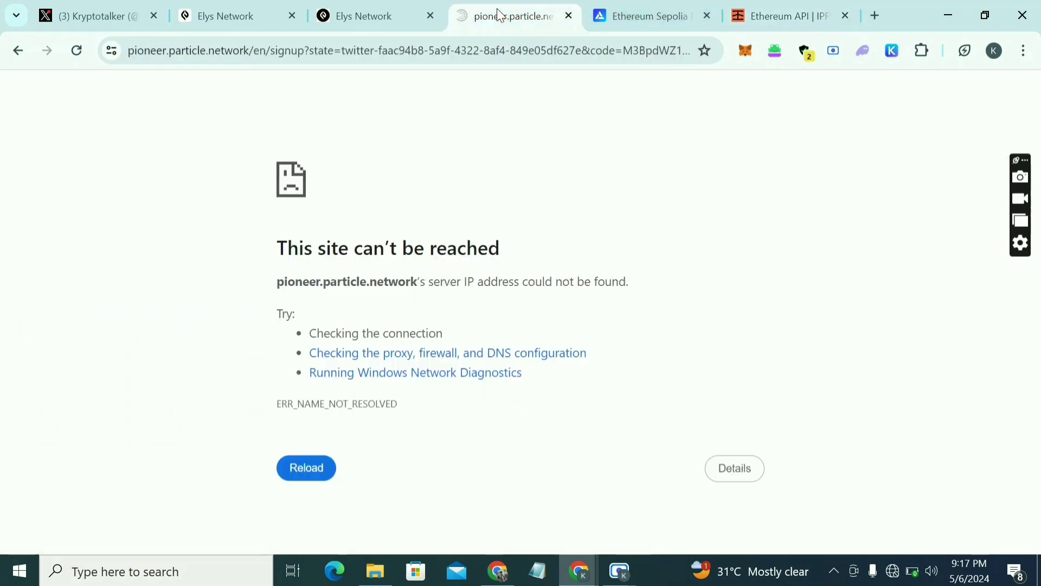
{"action": "left_click", "coordinate": [77, 52]}
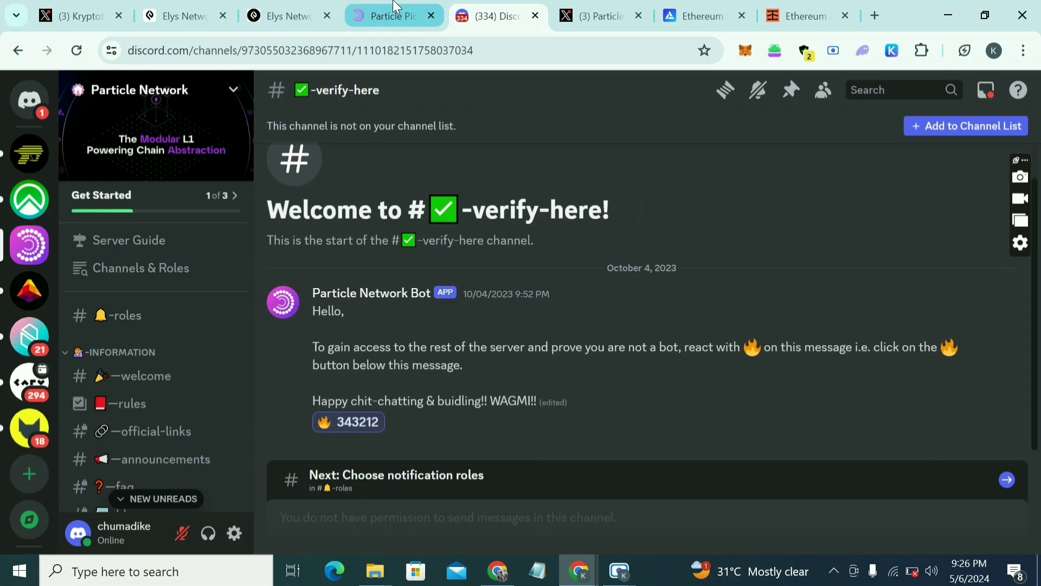
{"action": "left_click", "coordinate": [393, 16]}
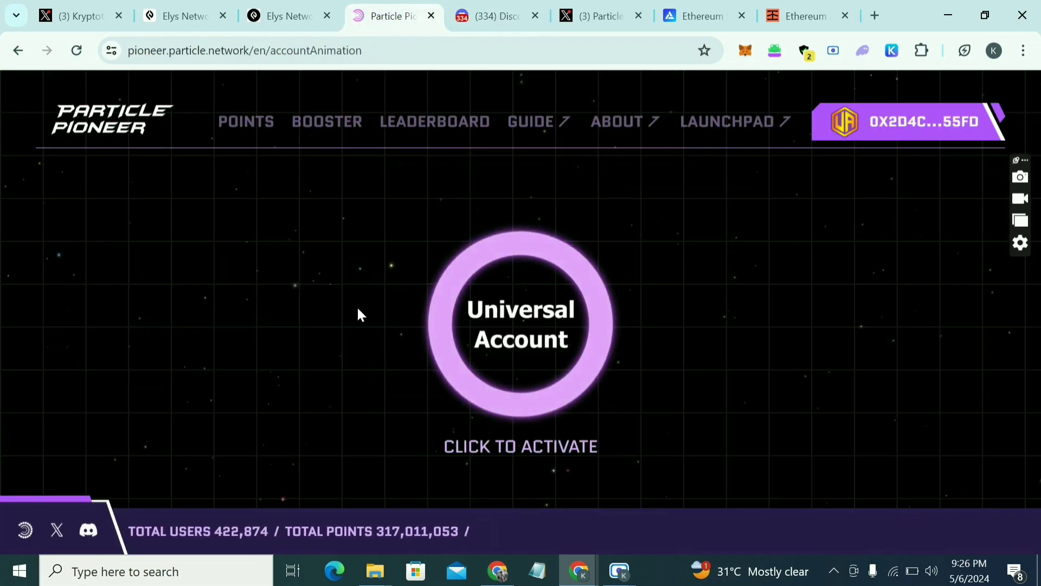
{"action": "left_click", "coordinate": [521, 356]}
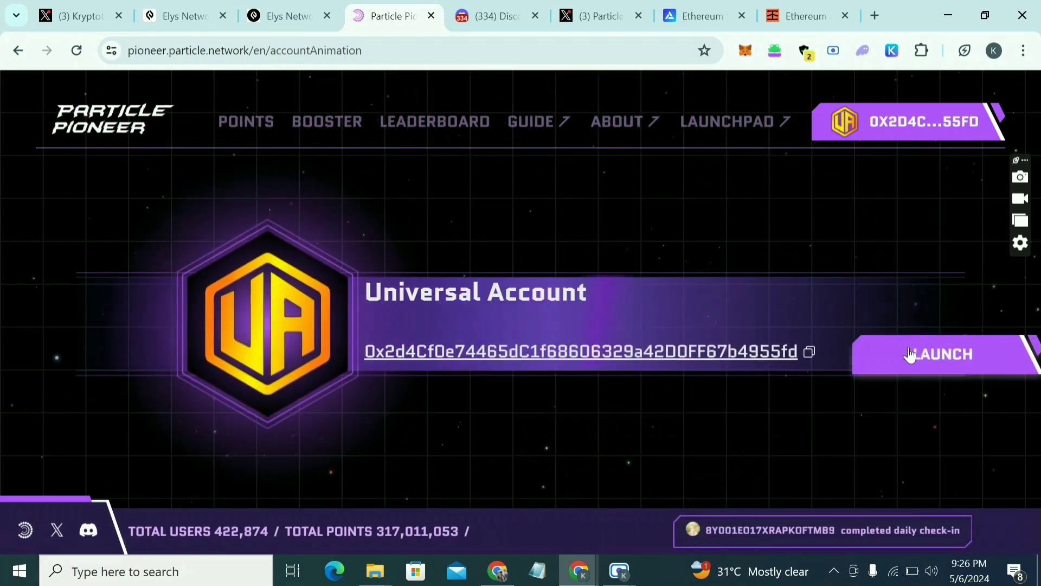
{"action": "left_click", "coordinate": [909, 354]}
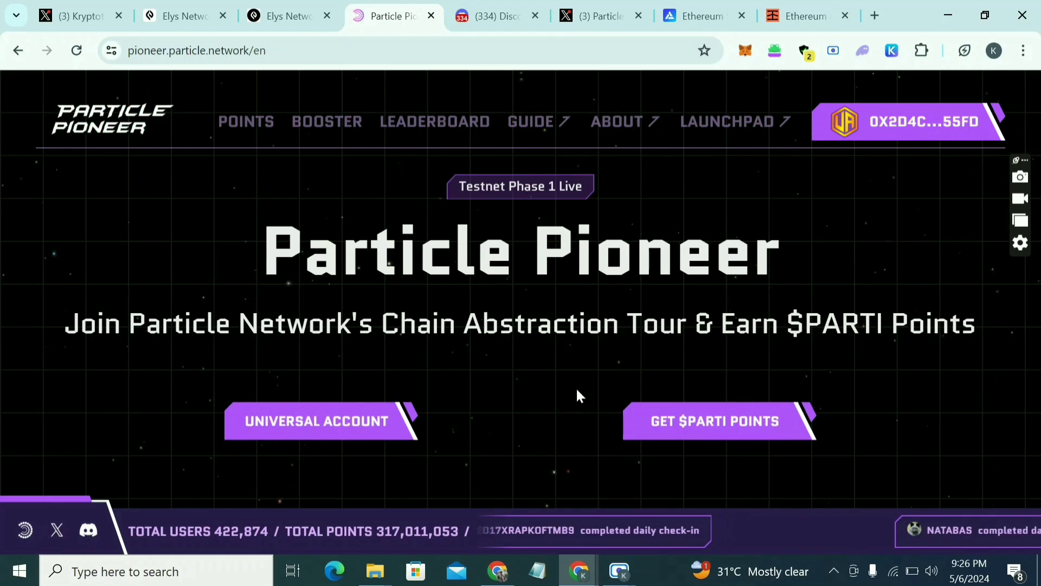
- Open the universal gas deposit page and set the amount to 0.1 ETH from Ethereum Sepolia
{"action": "scroll", "coordinate": [448, 363], "scroll_direction": "down", "scroll_amount": 3}
{"action": "left_click", "coordinate": [348, 262]}
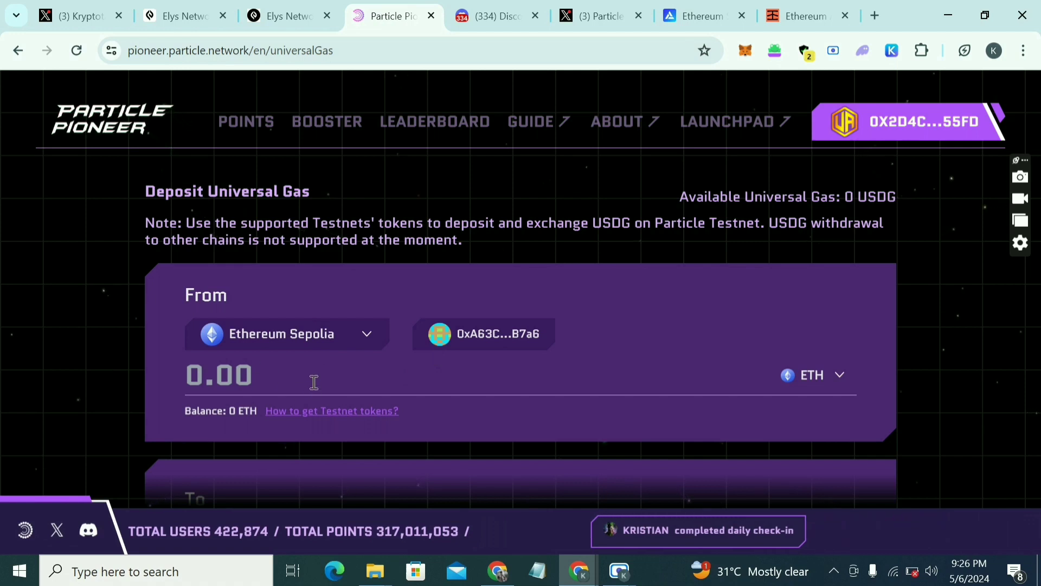
{"action": "scroll", "coordinate": [313, 384], "scroll_direction": "down", "scroll_amount": 2}
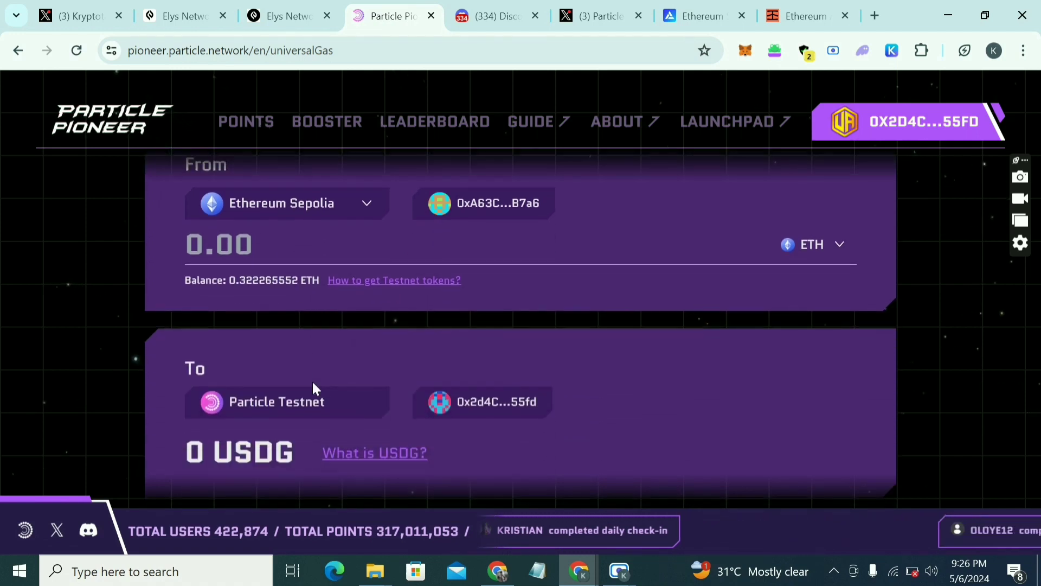
{"action": "left_click", "coordinate": [256, 249]}
{"action": "type", "text": "0.1"}
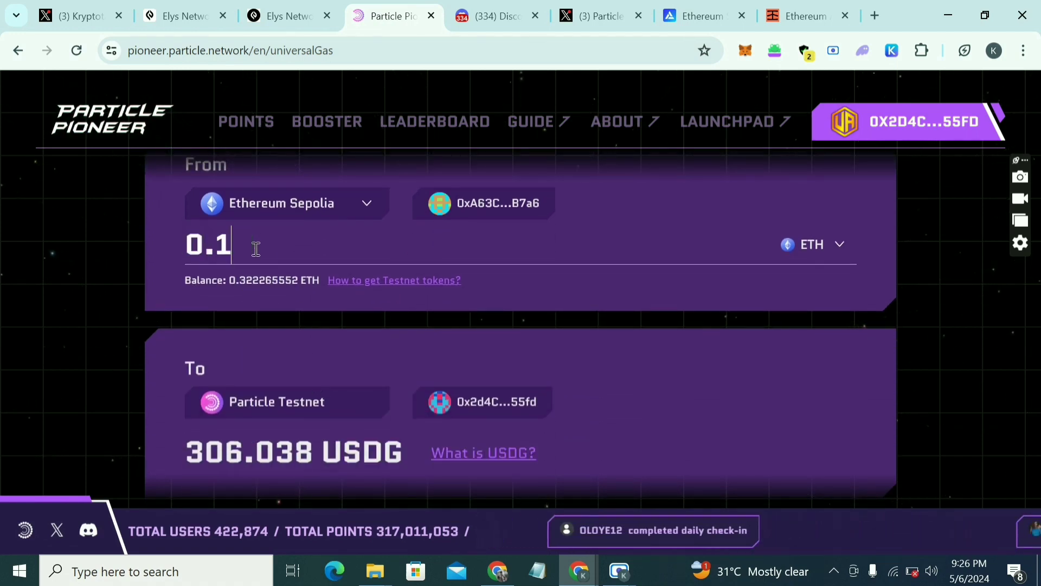
- Submit the universal gas deposit to Particle Testnet and confirm its contract interaction in MetaMask
{"action": "scroll", "coordinate": [401, 376], "scroll_direction": "down", "scroll_amount": 3}
{"action": "left_click", "coordinate": [477, 376]}
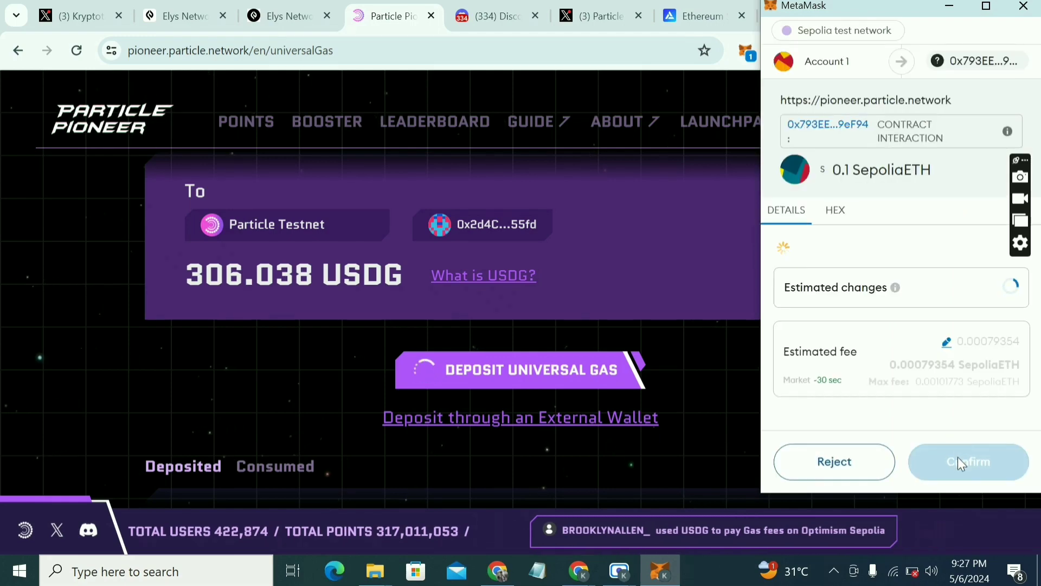
{"action": "left_click", "coordinate": [958, 461]}
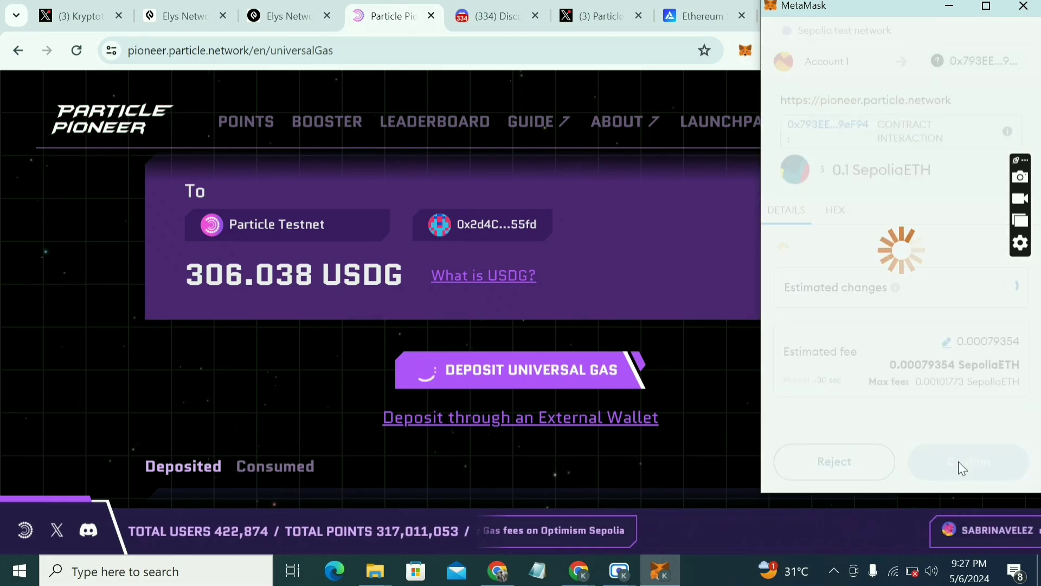
{"action": "scroll", "coordinate": [558, 276], "scroll_direction": "up", "scroll_amount": 5}
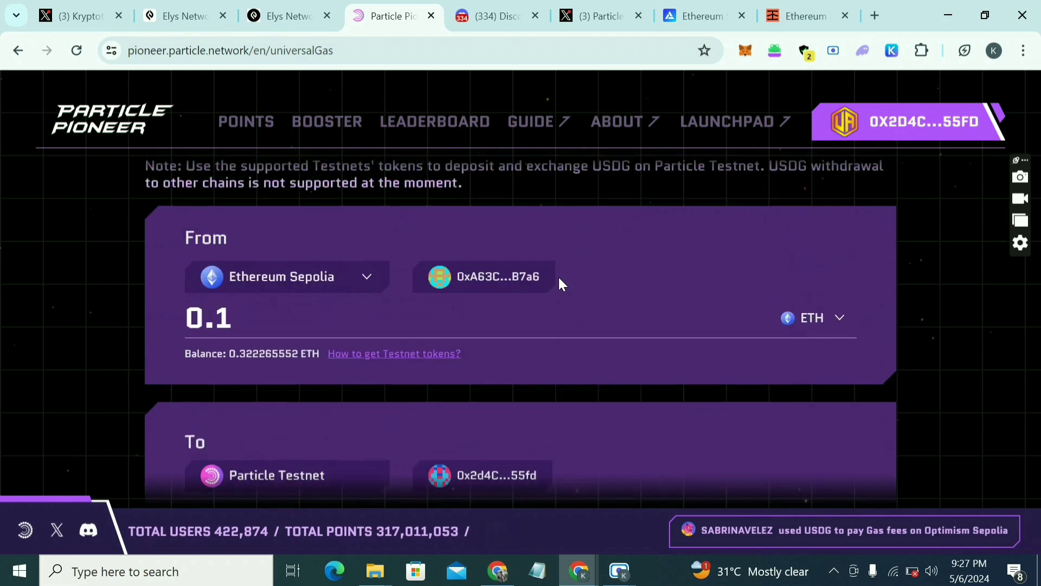
{"action": "scroll", "coordinate": [558, 275], "scroll_direction": "down", "scroll_amount": 10}
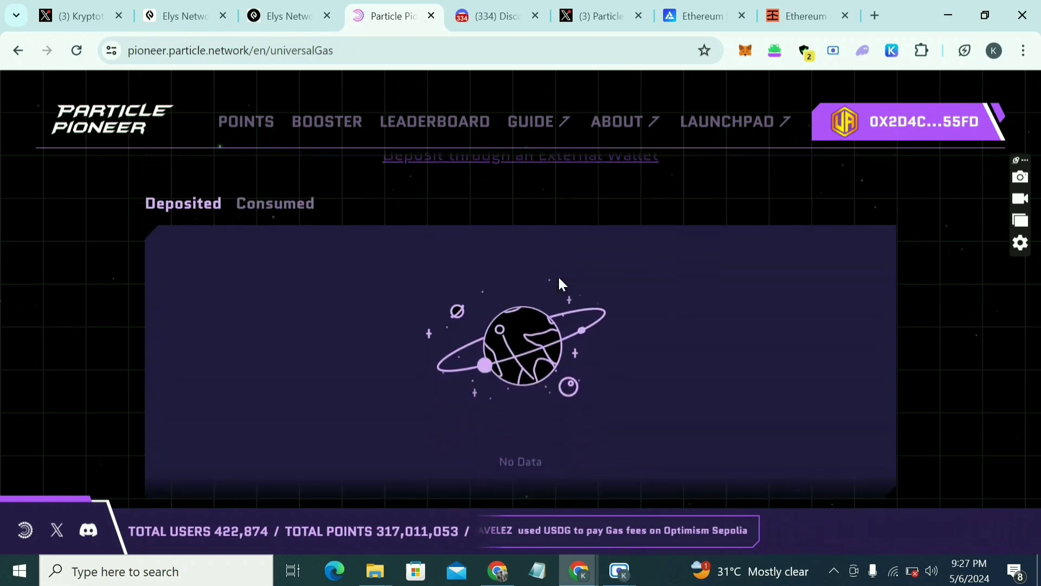
{"action": "scroll", "coordinate": [559, 278], "scroll_direction": "up", "scroll_amount": 10}
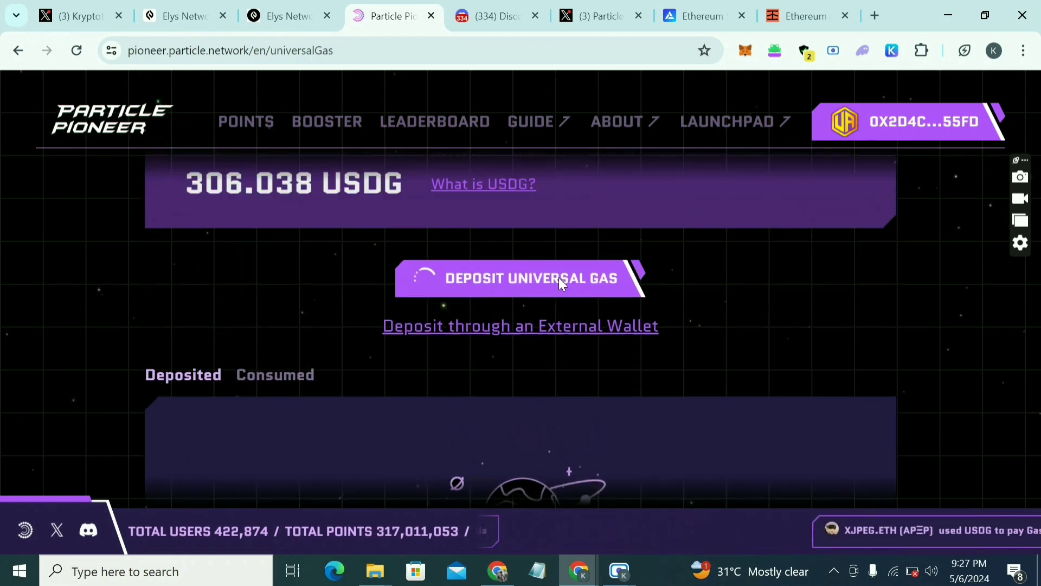
{"action": "scroll", "coordinate": [559, 277], "scroll_direction": "up", "scroll_amount": 3}
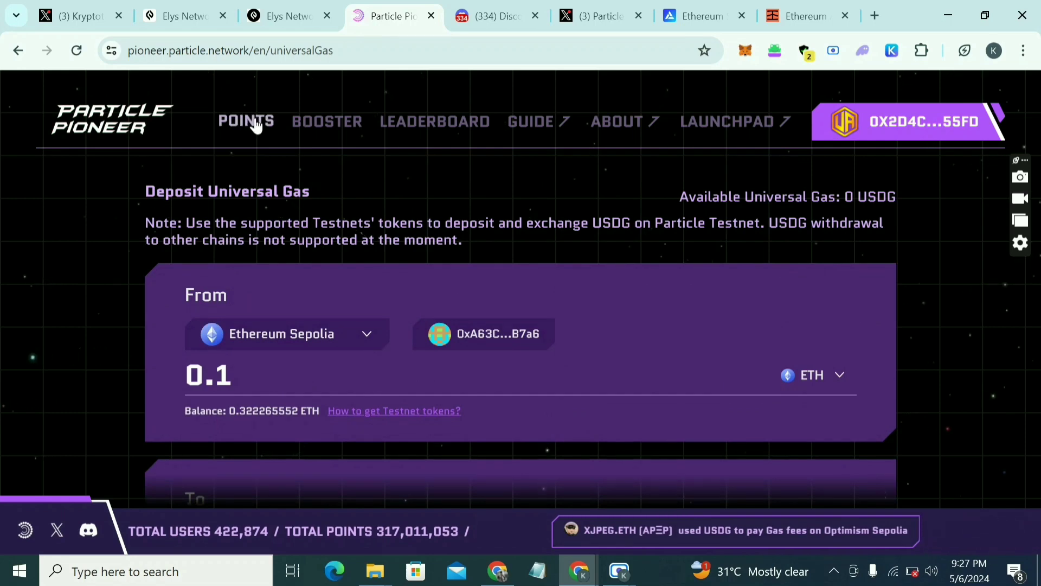
{"action": "scroll", "coordinate": [389, 353], "scroll_direction": "down", "scroll_amount": 5}
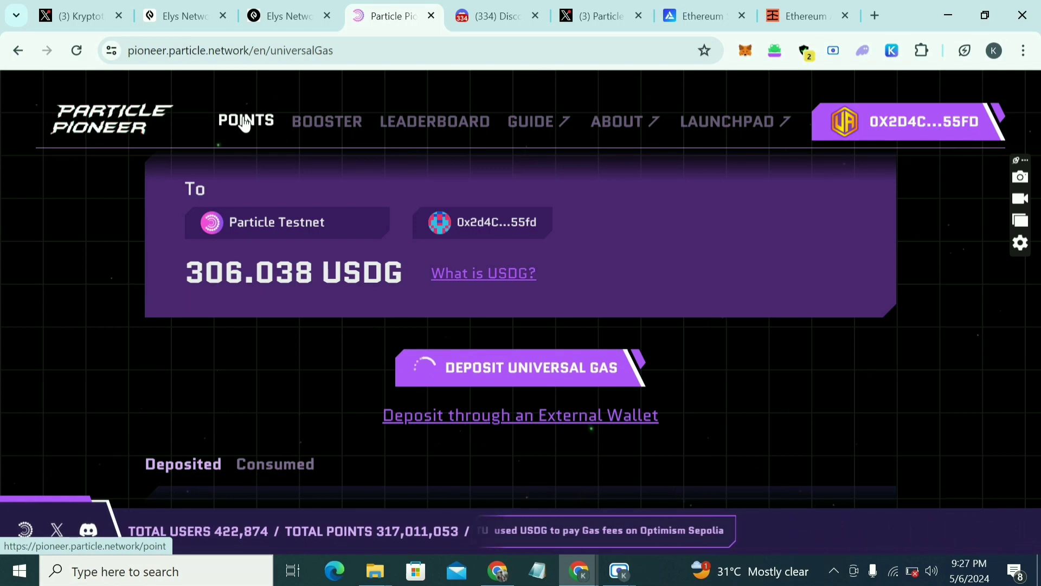
{"action": "scroll", "coordinate": [467, 330], "scroll_direction": "up", "scroll_amount": 2}
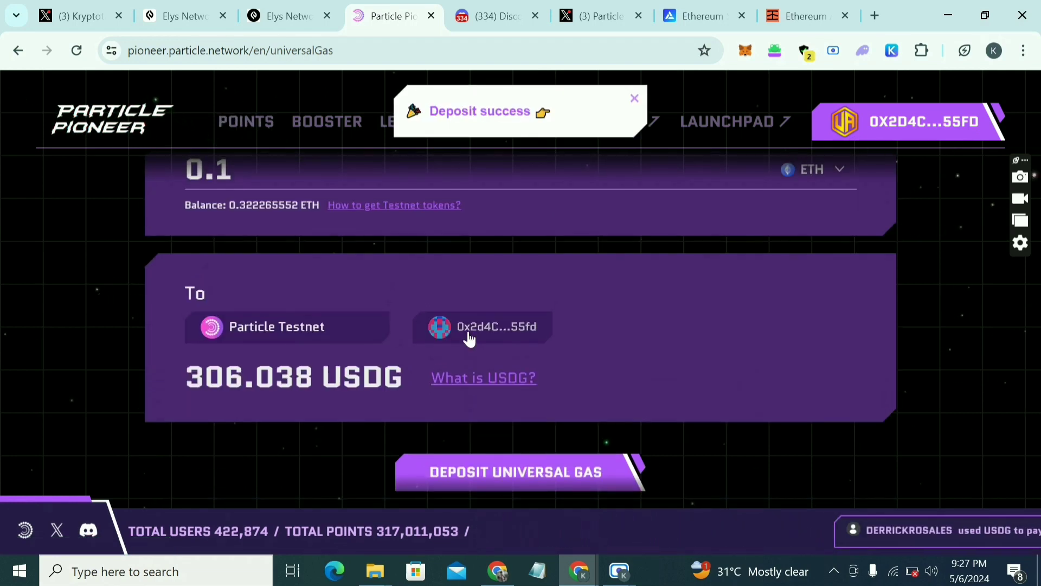
- Open the points page, go through its tasks and start the daily check-in for Task 1
{"action": "left_click", "coordinate": [254, 132]}
{"action": "scroll", "coordinate": [455, 384], "scroll_direction": "down", "scroll_amount": 4}
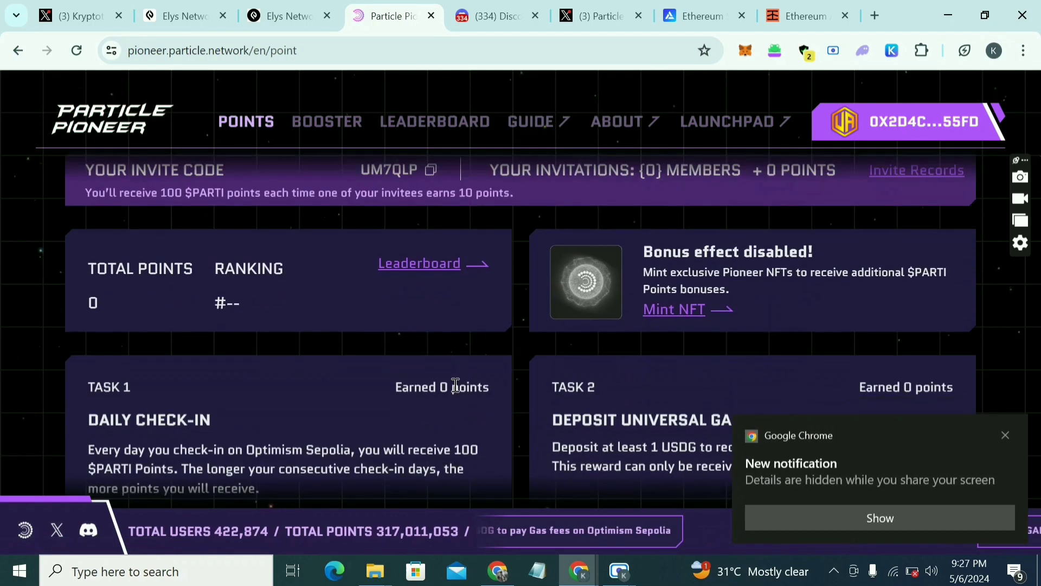
{"action": "scroll", "coordinate": [596, 412], "scroll_direction": "down", "scroll_amount": 3}
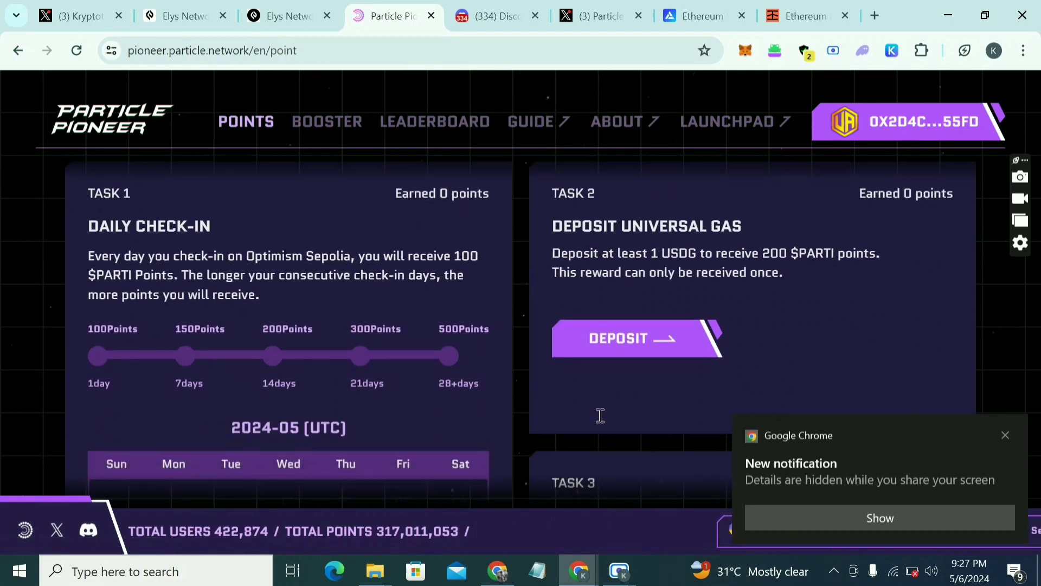
{"action": "scroll", "coordinate": [621, 332], "scroll_direction": "down", "scroll_amount": 2}
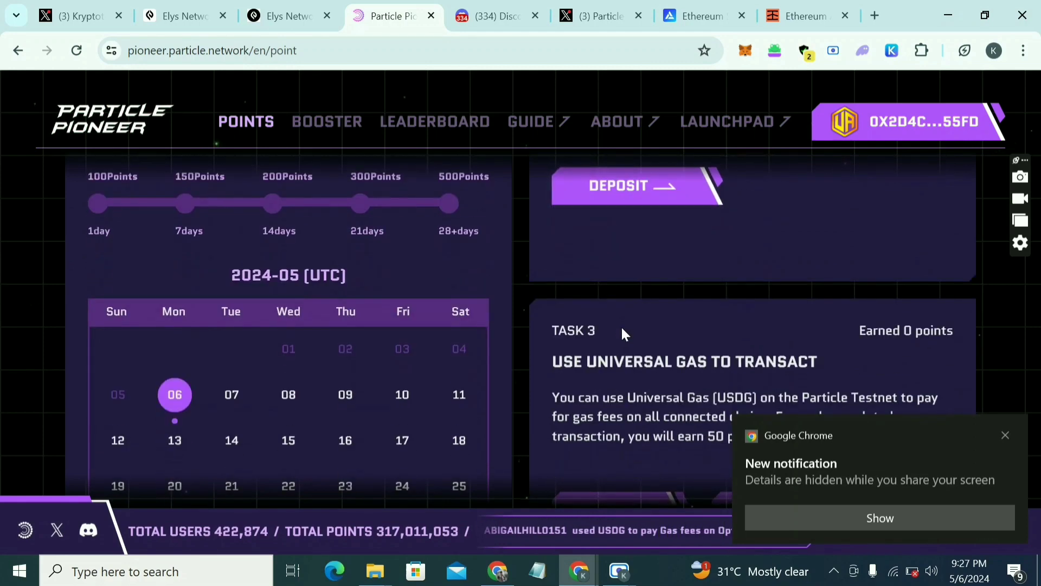
{"action": "scroll", "coordinate": [372, 394], "scroll_direction": "down", "scroll_amount": 5}
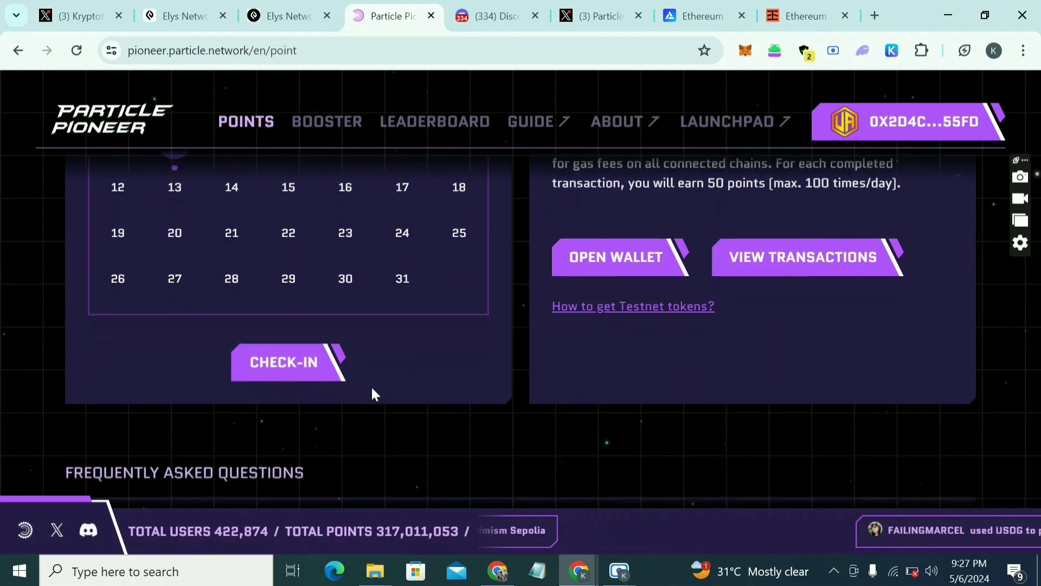
{"action": "left_click", "coordinate": [319, 375]}
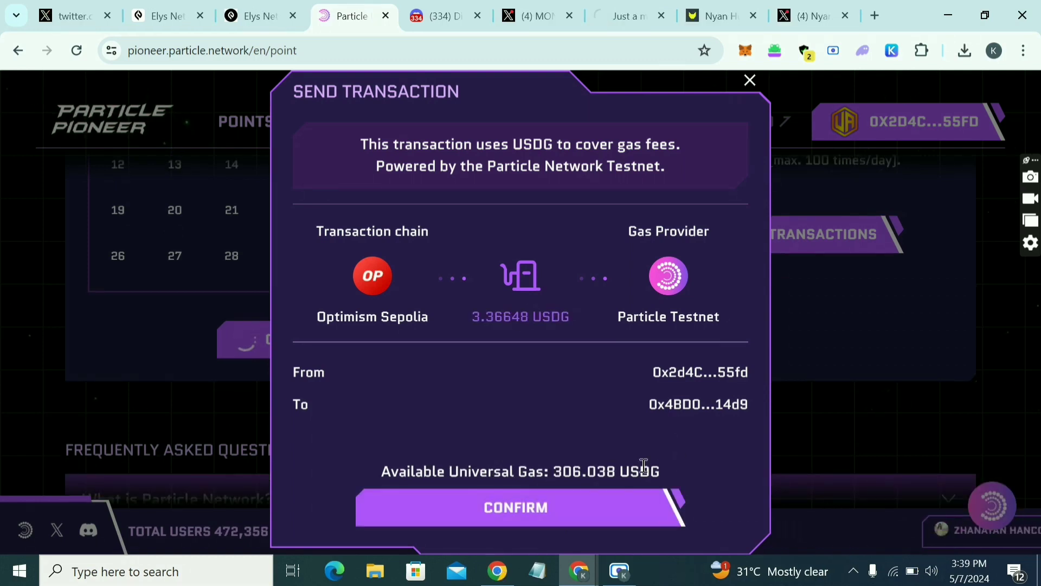
- Confirm the check-in transaction and approve adding and switching to the Optimism Sepolia network in MetaMask
{"action": "left_click", "coordinate": [602, 513]}
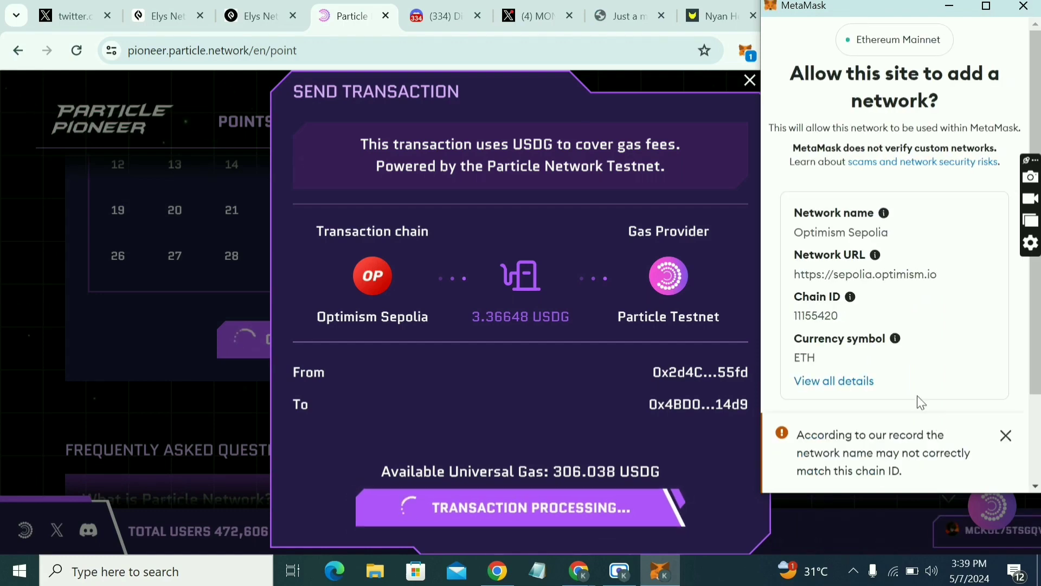
{"action": "scroll", "coordinate": [917, 396], "scroll_direction": "down", "scroll_amount": 2}
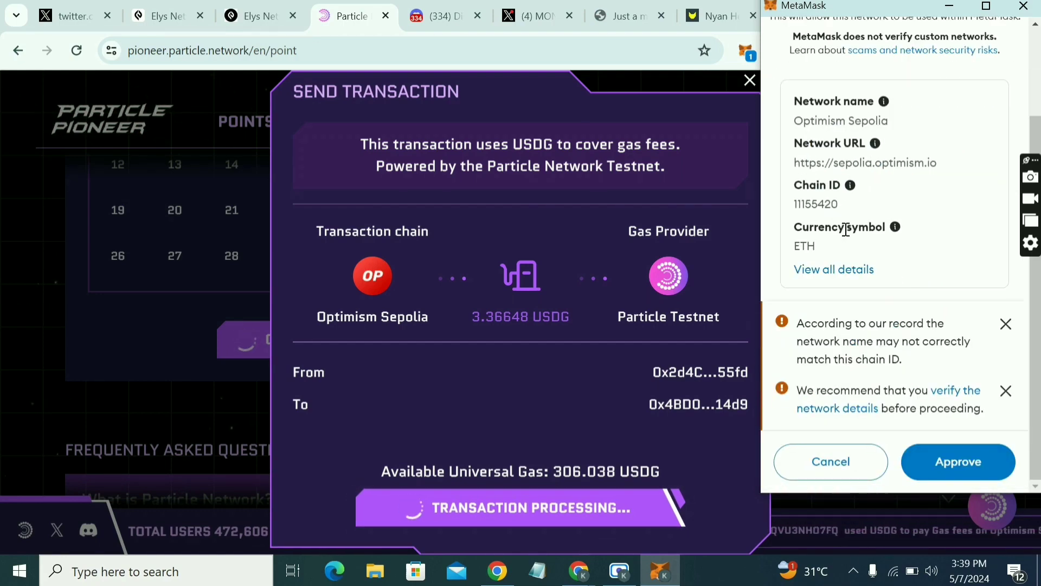
{"action": "left_click", "coordinate": [973, 459]}
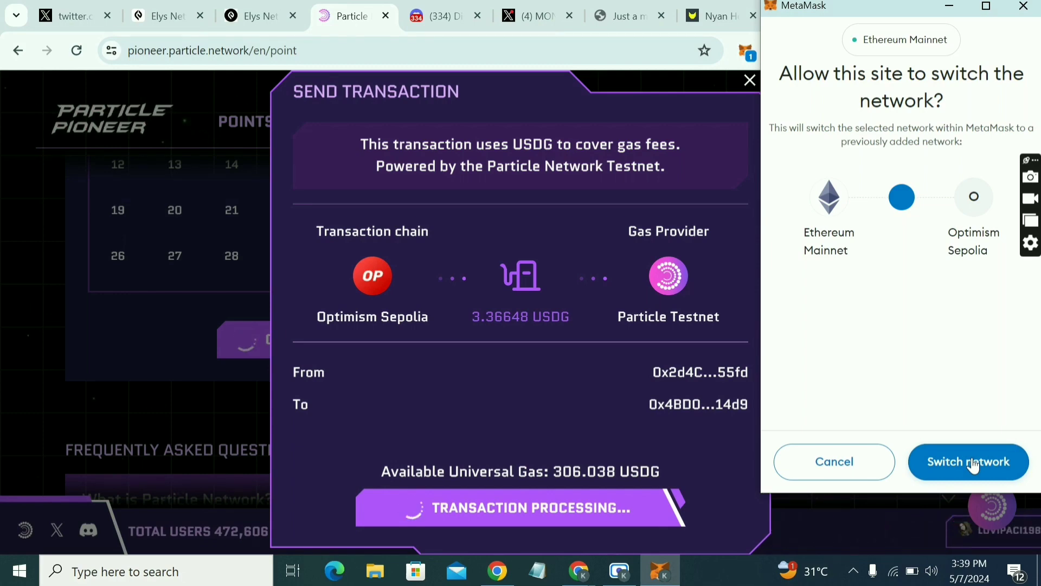
{"action": "left_click", "coordinate": [974, 465]}
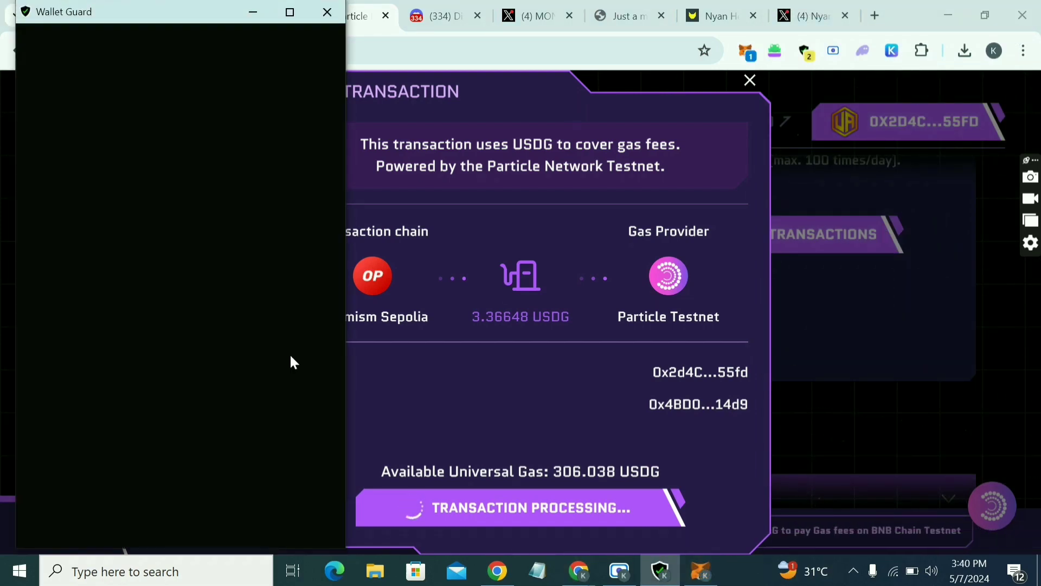
- Proceed past the Wallet Guard prompt, dismiss MetaMask's network notice and try to sign the check-in request
{"action": "left_click", "coordinate": [270, 515]}
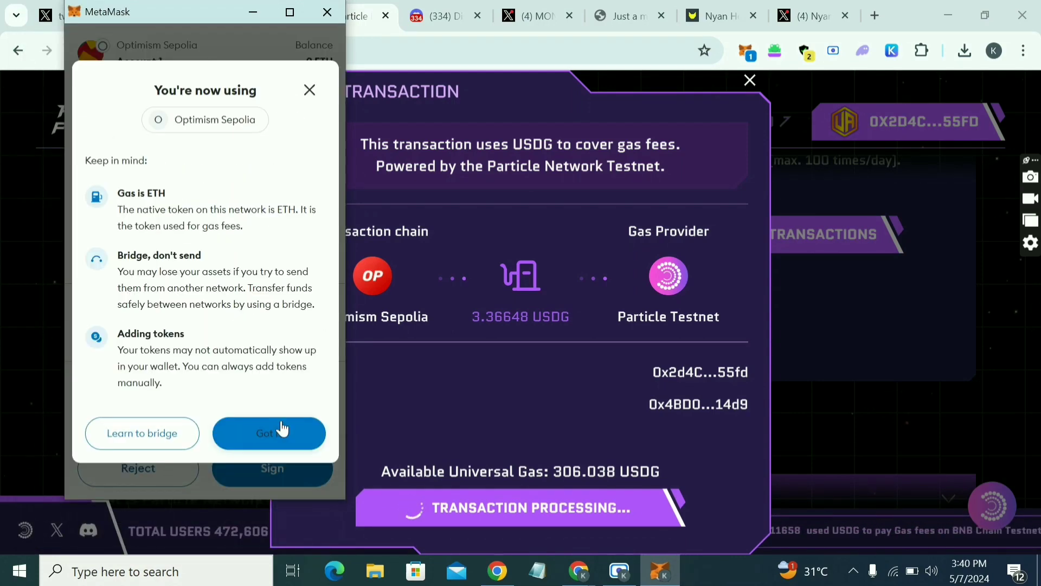
{"action": "left_click", "coordinate": [274, 433]}
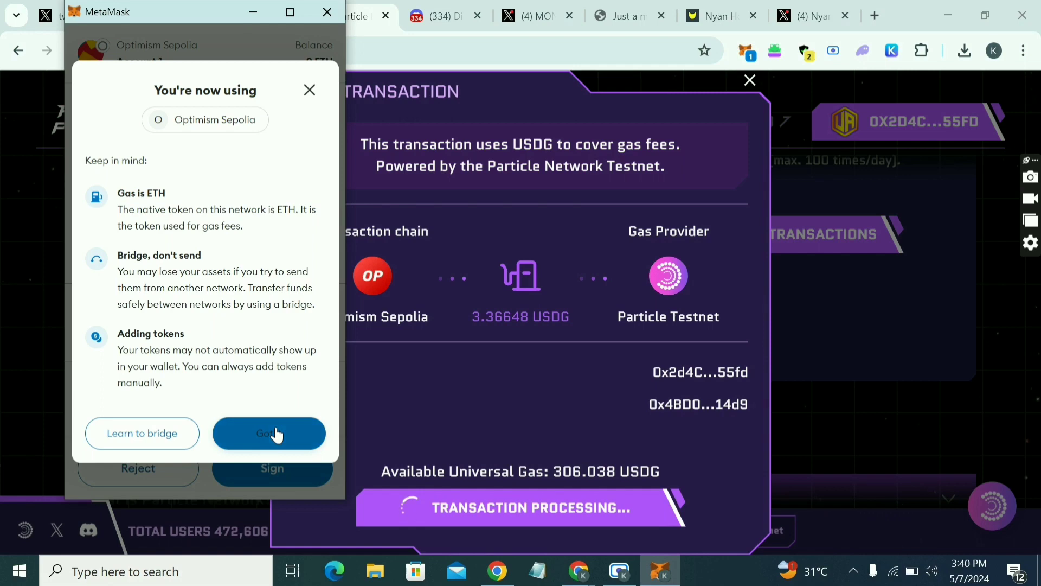
{"action": "left_click", "coordinate": [272, 467]}
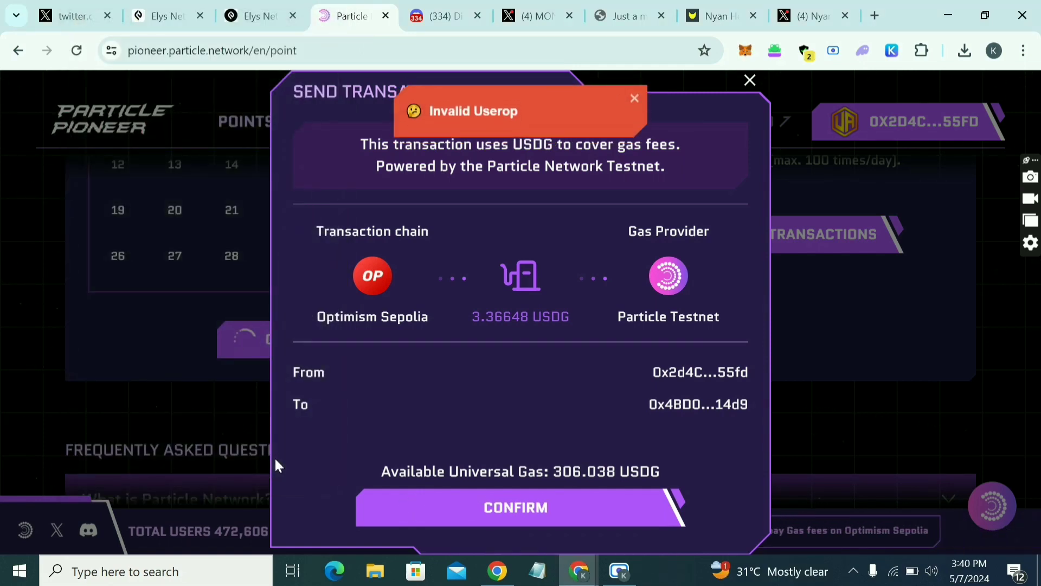
- Retry the Optimism Sepolia check-in transaction, sign its request in MetaMask and close the transaction dialog
{"action": "left_click", "coordinate": [521, 529]}
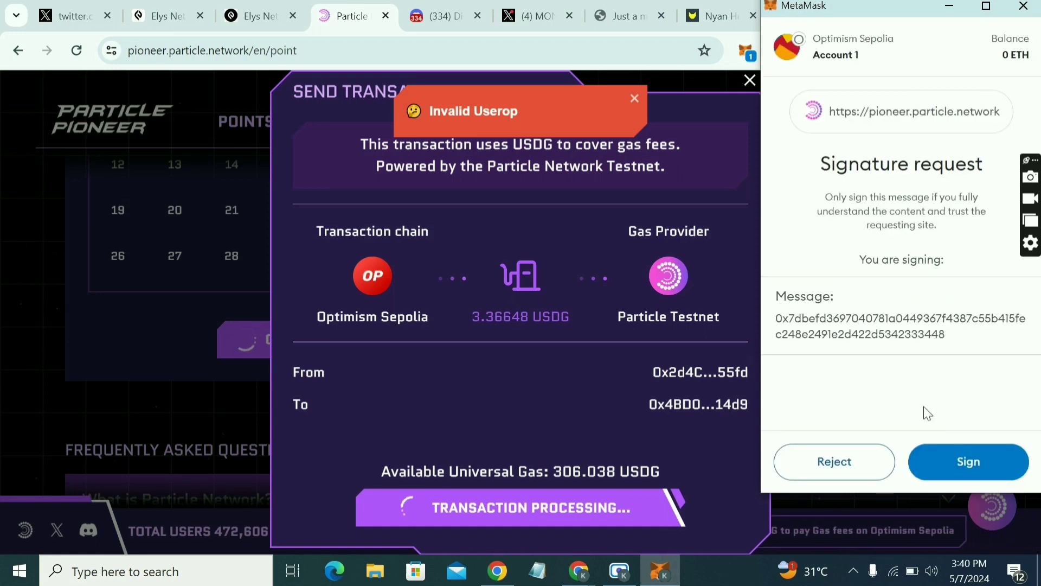
{"action": "left_click", "coordinate": [960, 462]}
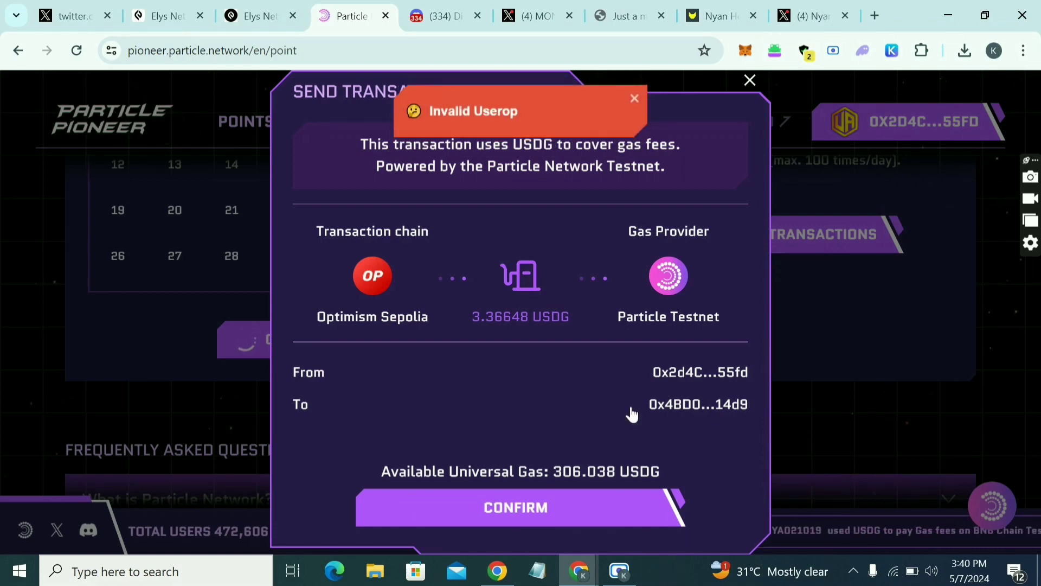
{"action": "left_click", "coordinate": [749, 80]}
- Open the Particle wallet from Task 3 and copy the Universal Account address
{"action": "scroll", "coordinate": [655, 333], "scroll_direction": "up", "scroll_amount": 3}
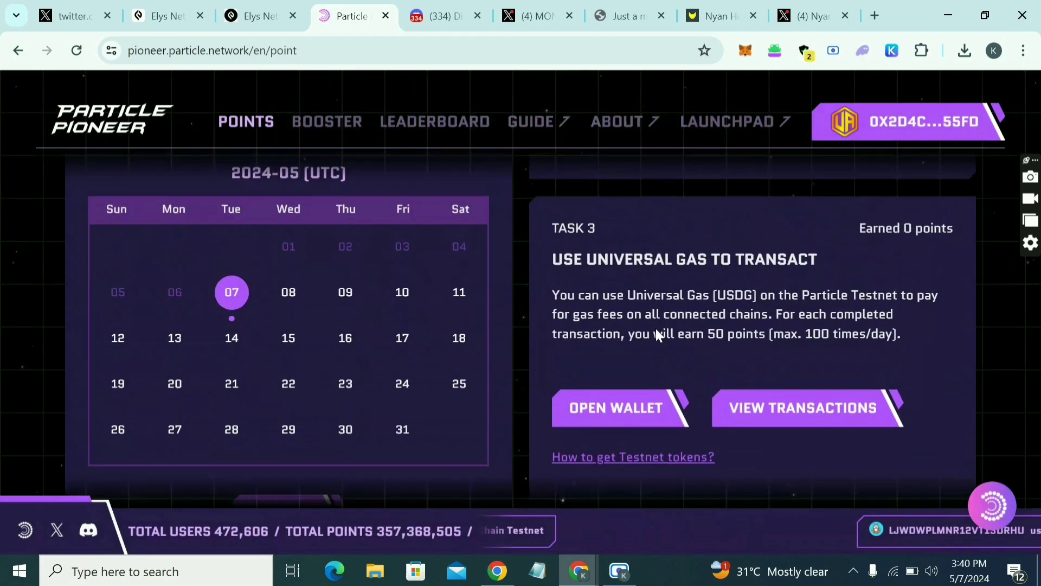
{"action": "left_click", "coordinate": [621, 411]}
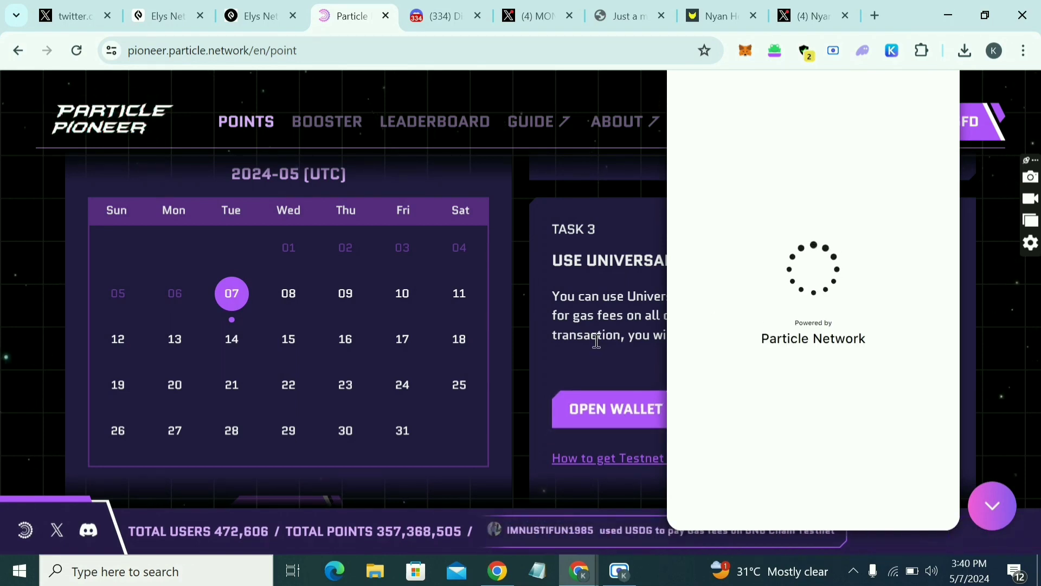
{"action": "scroll", "coordinate": [597, 341], "scroll_direction": "down", "scroll_amount": 6}
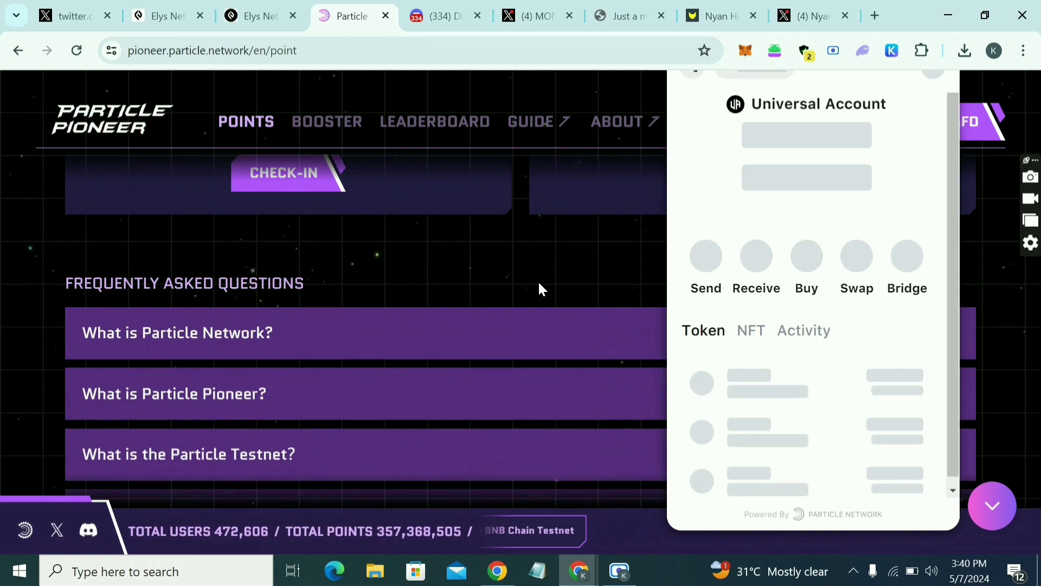
{"action": "scroll", "coordinate": [540, 288], "scroll_direction": "up", "scroll_amount": 3}
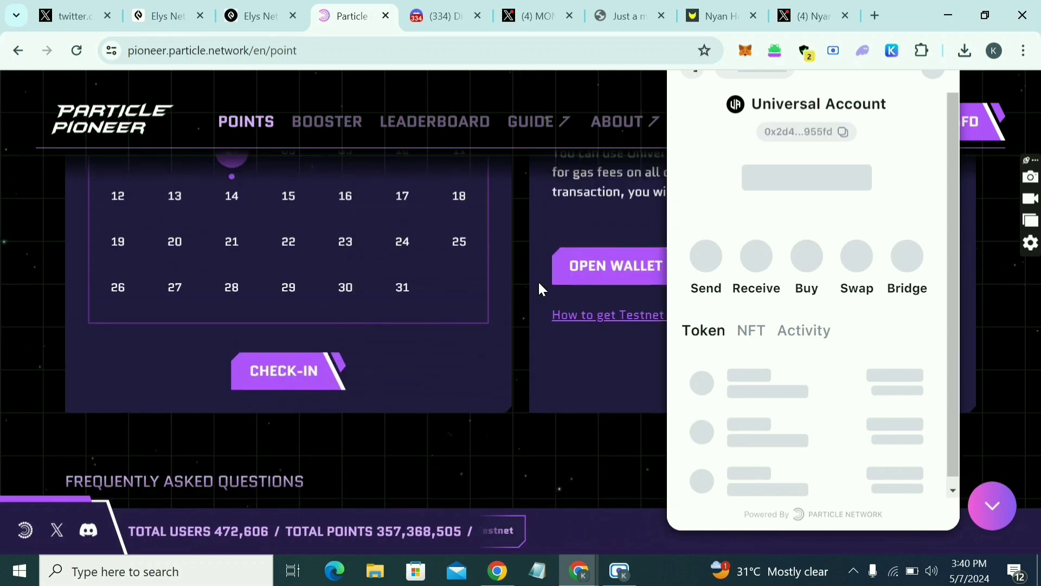
{"action": "left_click", "coordinate": [844, 132]}
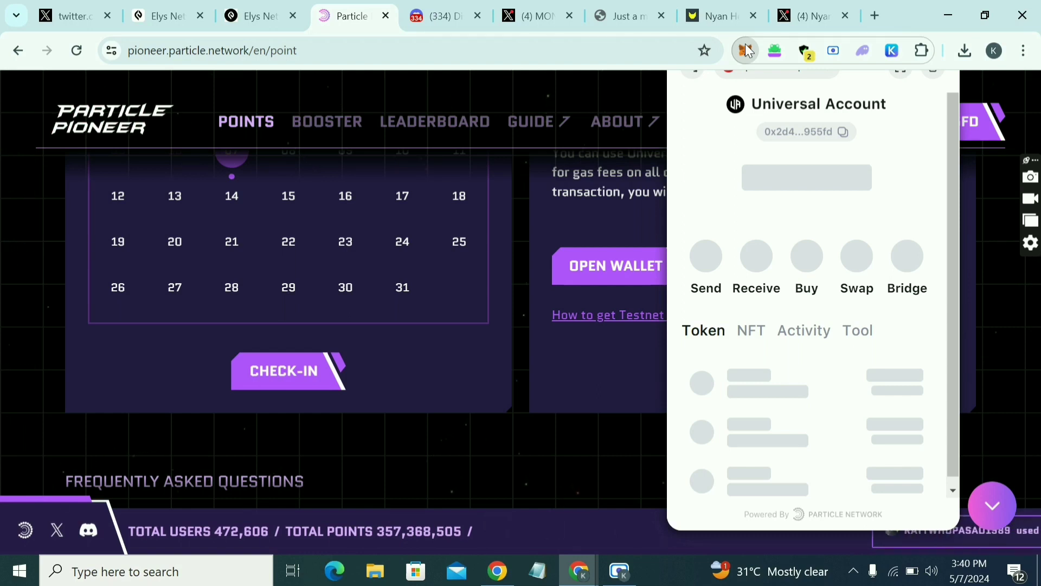
- Open MetaMask and switch its network to the Sepolia test network
{"action": "left_click", "coordinate": [746, 45]}
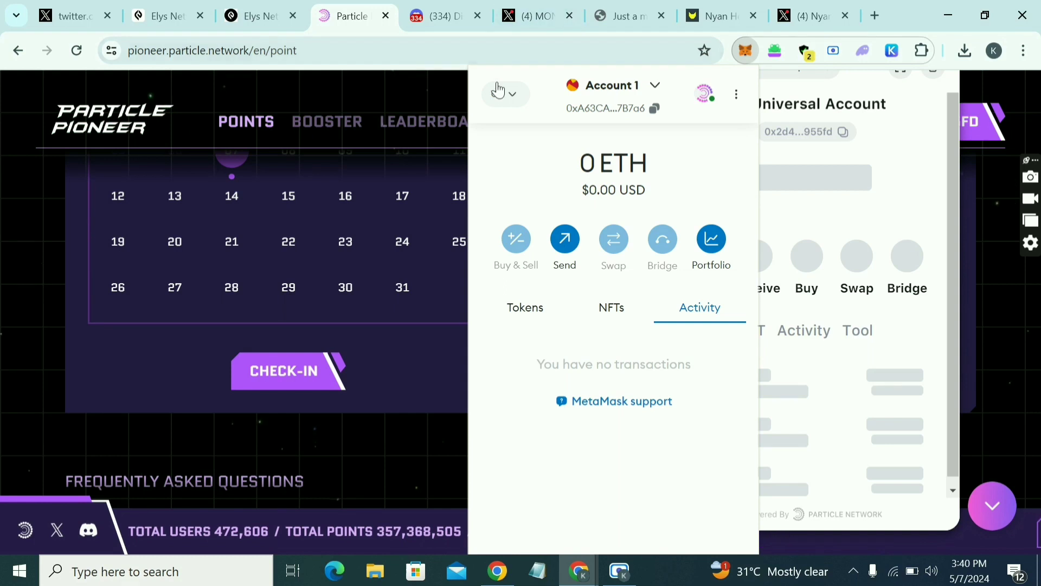
{"action": "left_click", "coordinate": [499, 93]}
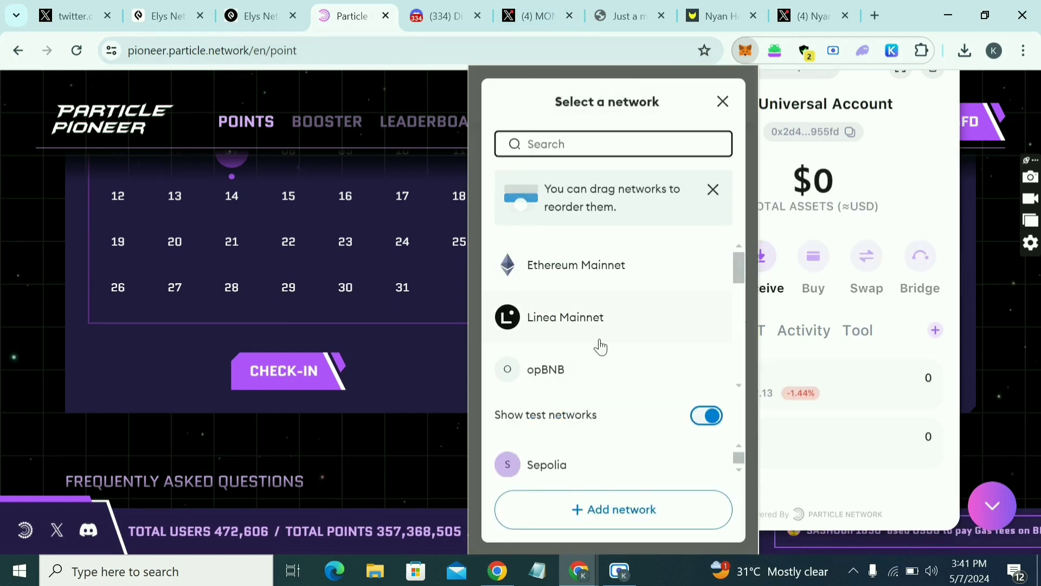
{"action": "scroll", "coordinate": [597, 344], "scroll_direction": "down", "scroll_amount": 2}
{"action": "left_click", "coordinate": [554, 465]}
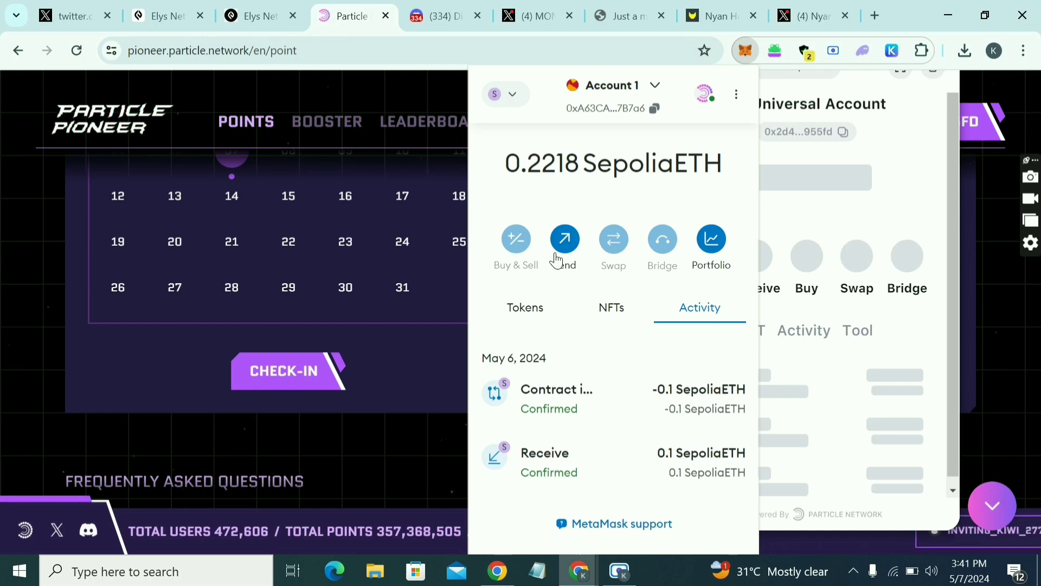
- Send 0.05 SepoliaETH from MetaMask to the copied Universal Account address and confirm the transfer
{"action": "left_click", "coordinate": [566, 241]}
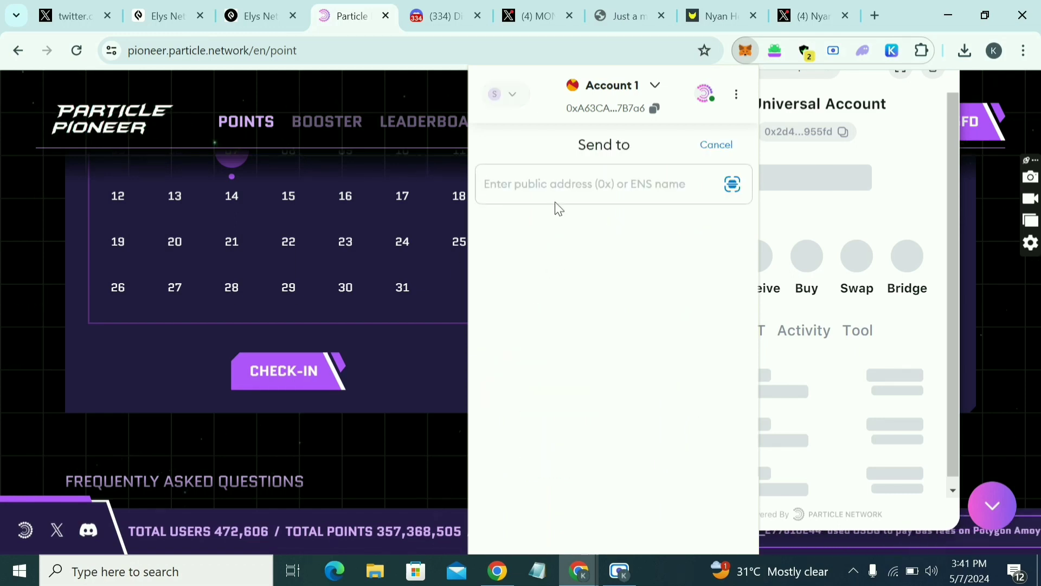
{"action": "right_click", "coordinate": [552, 182]}
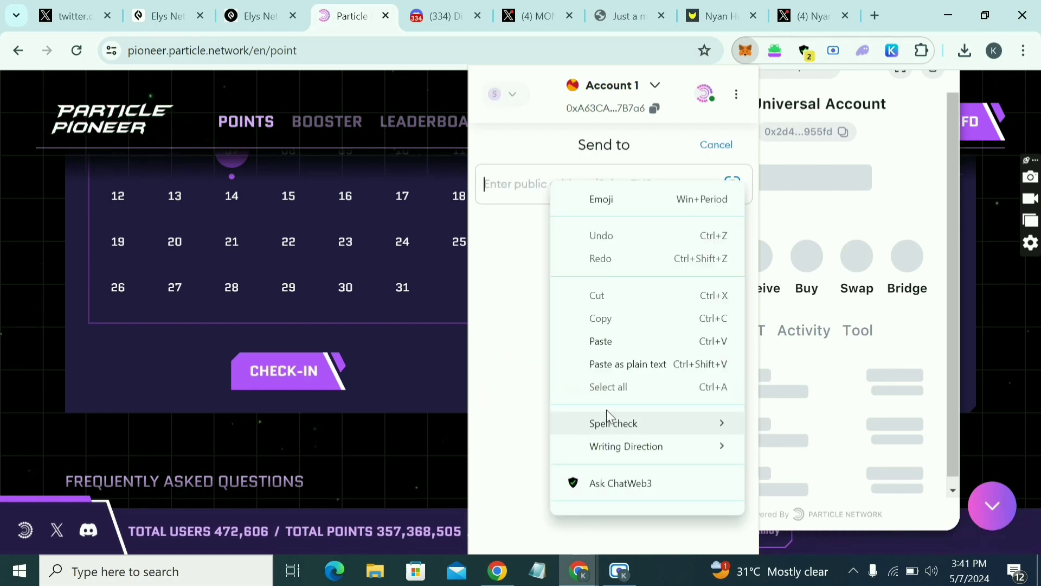
{"action": "left_click", "coordinate": [602, 341]}
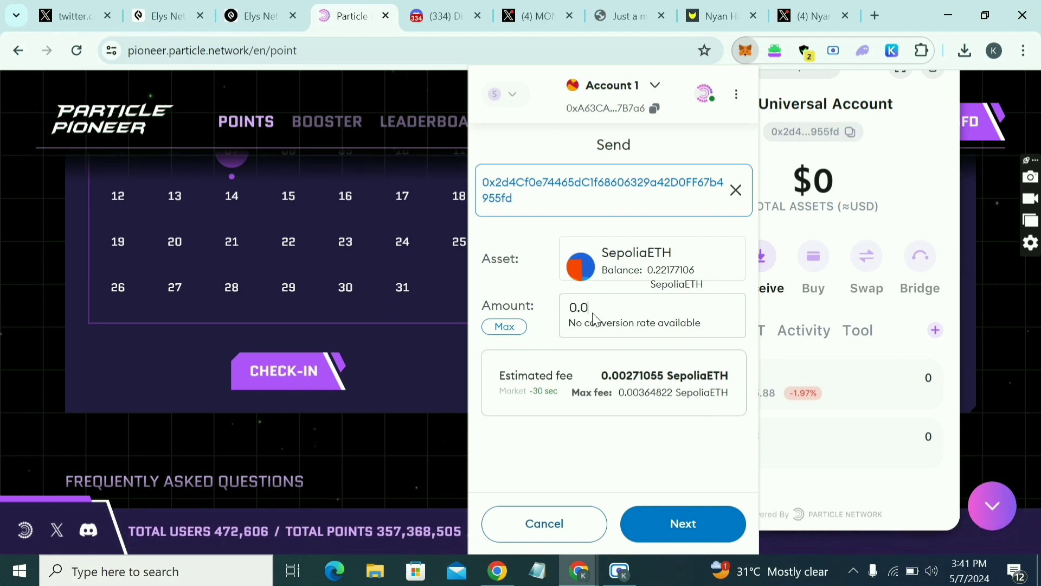
{"action": "left_click", "coordinate": [687, 524]}
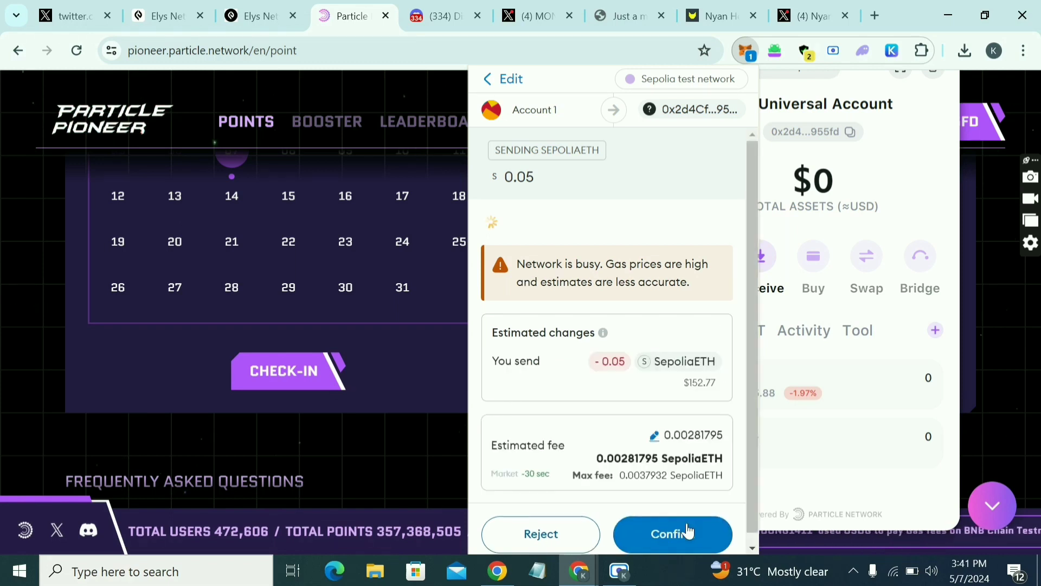
{"action": "left_click", "coordinate": [687, 525]}
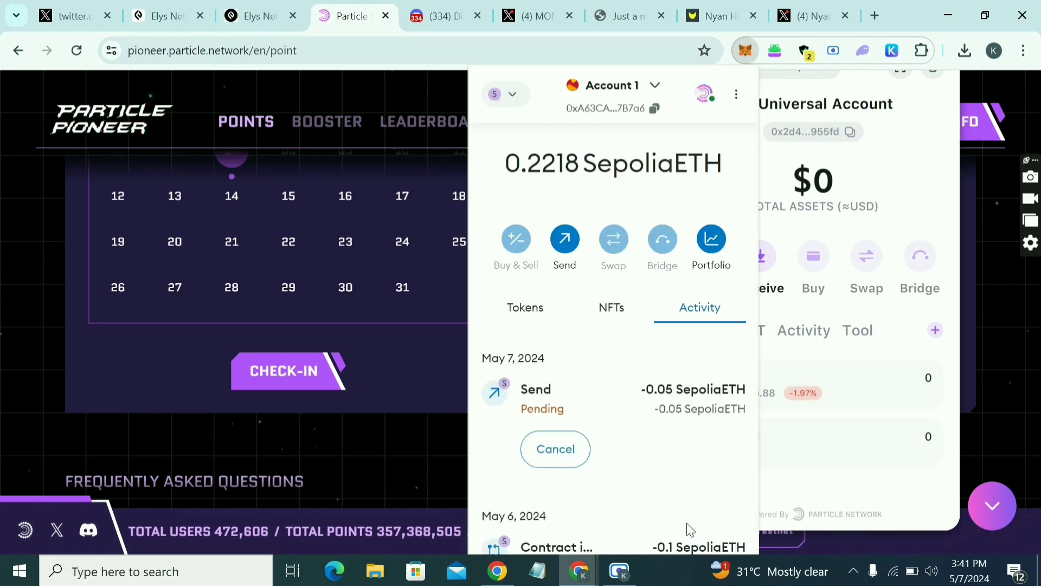
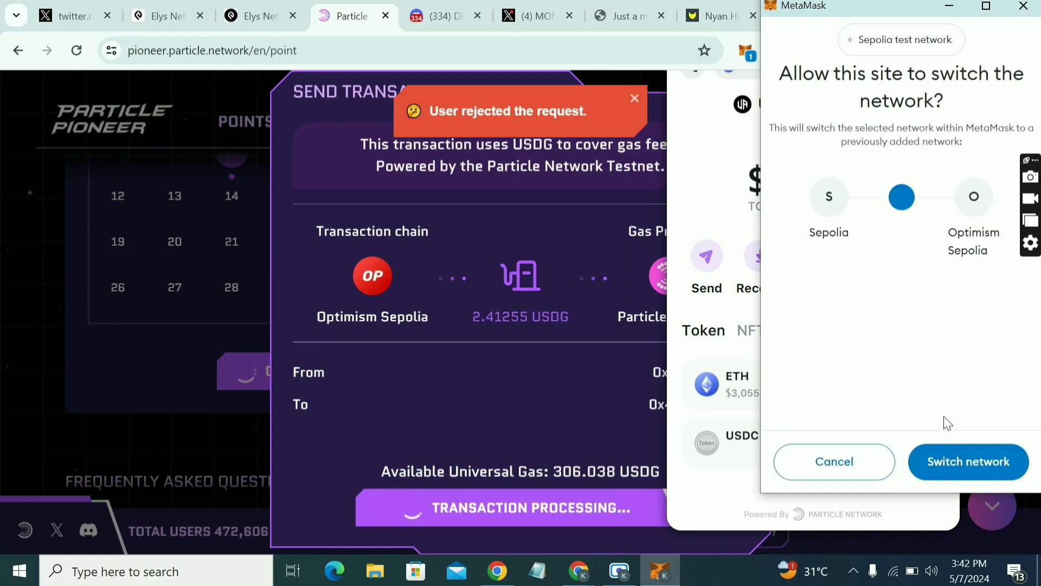
- Approve switching MetaMask to Optimism Sepolia and sign the daily check-in transaction request
{"action": "left_click", "coordinate": [959, 453]}
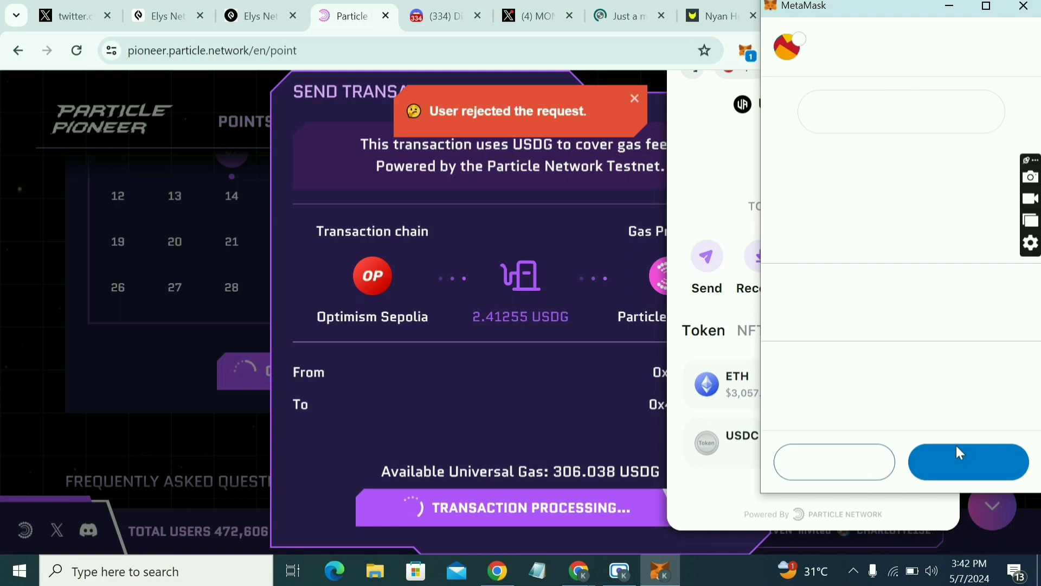
{"action": "left_click", "coordinate": [959, 461]}
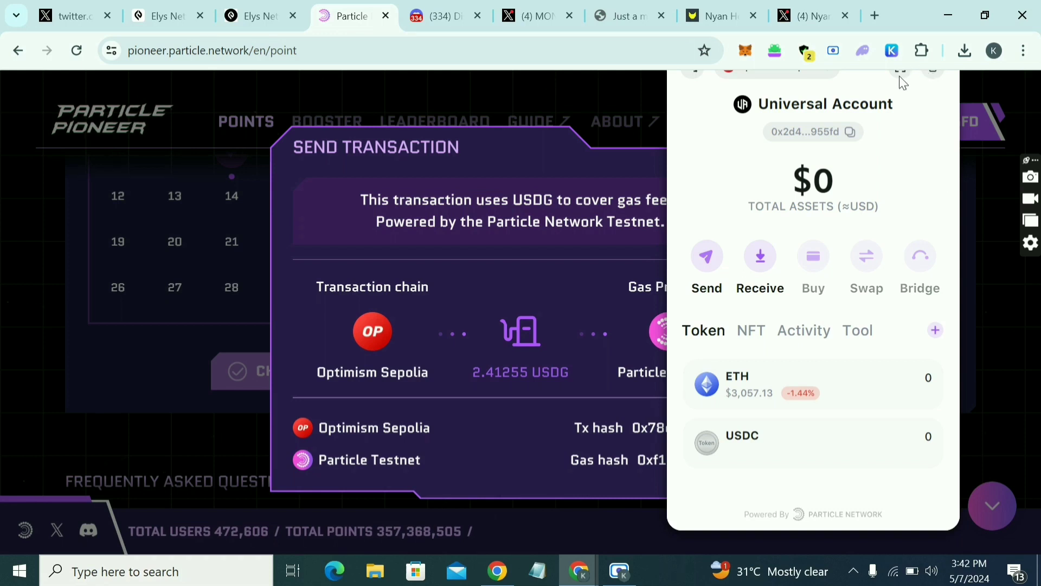
{"action": "double_click", "coordinate": [621, 112]}
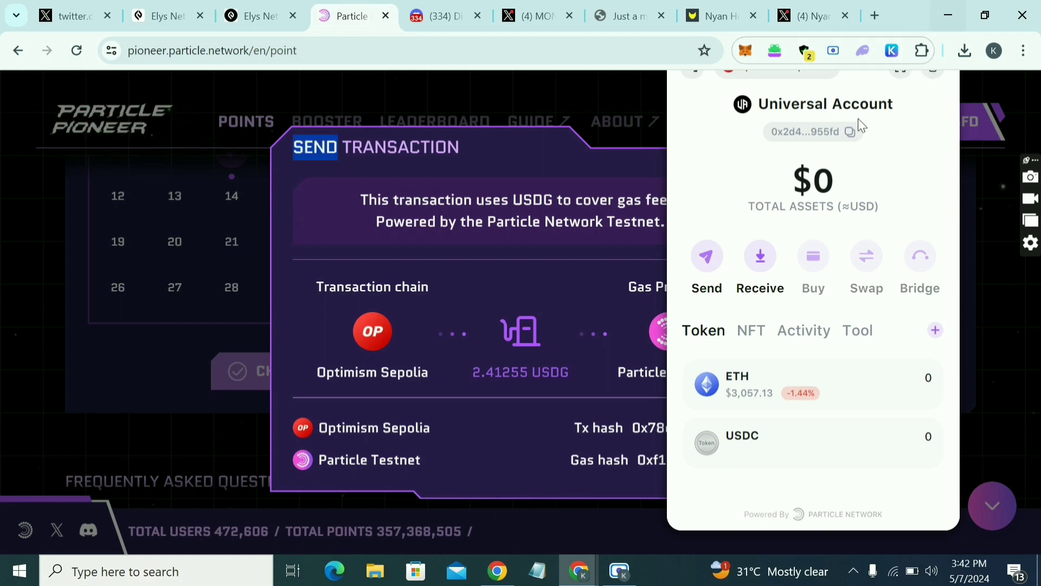
{"action": "left_click", "coordinate": [642, 113]}
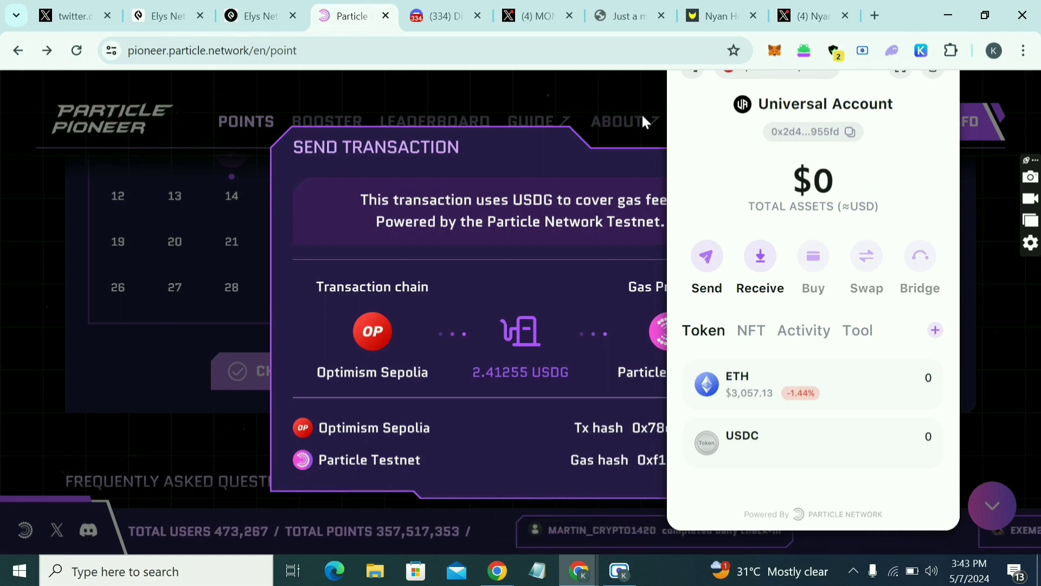